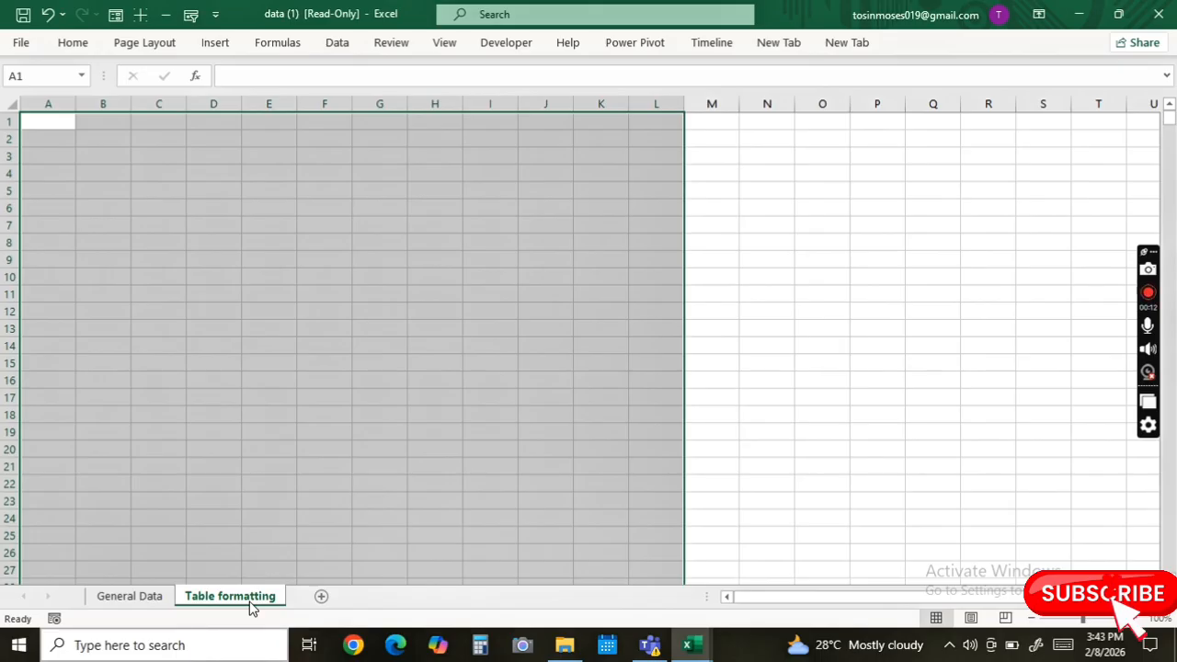
Copy the full data range from the General Data sheet and paste it at cell A1 of the Table formatting sheet
left_click(130, 597)
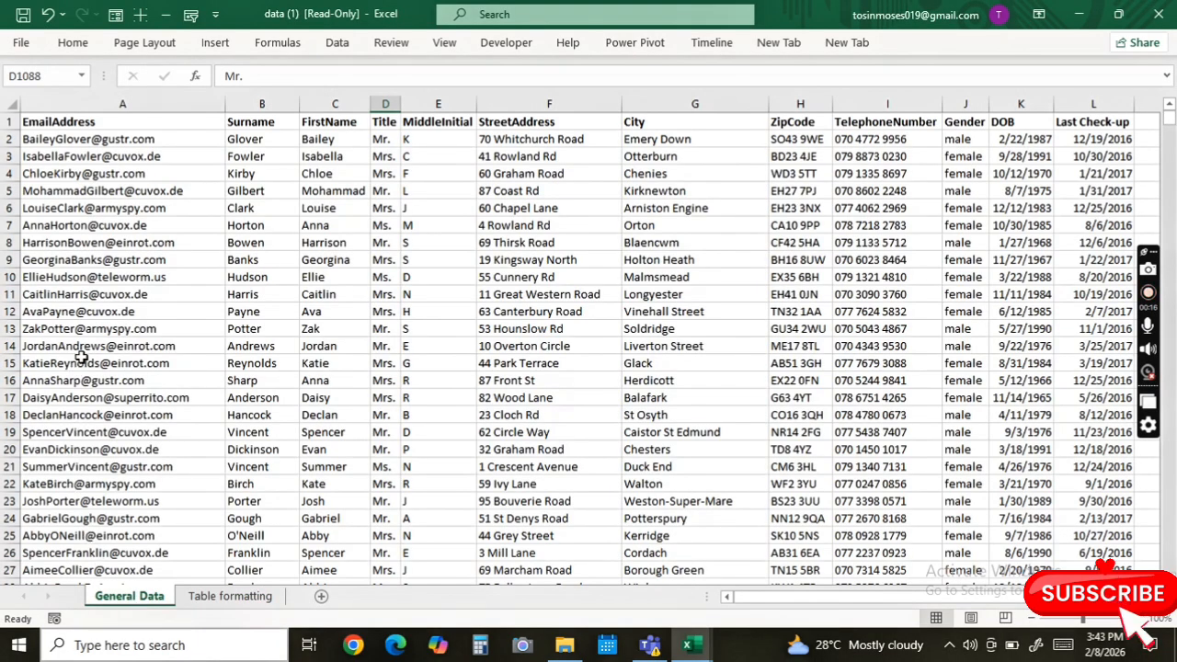
left_click(44, 117)
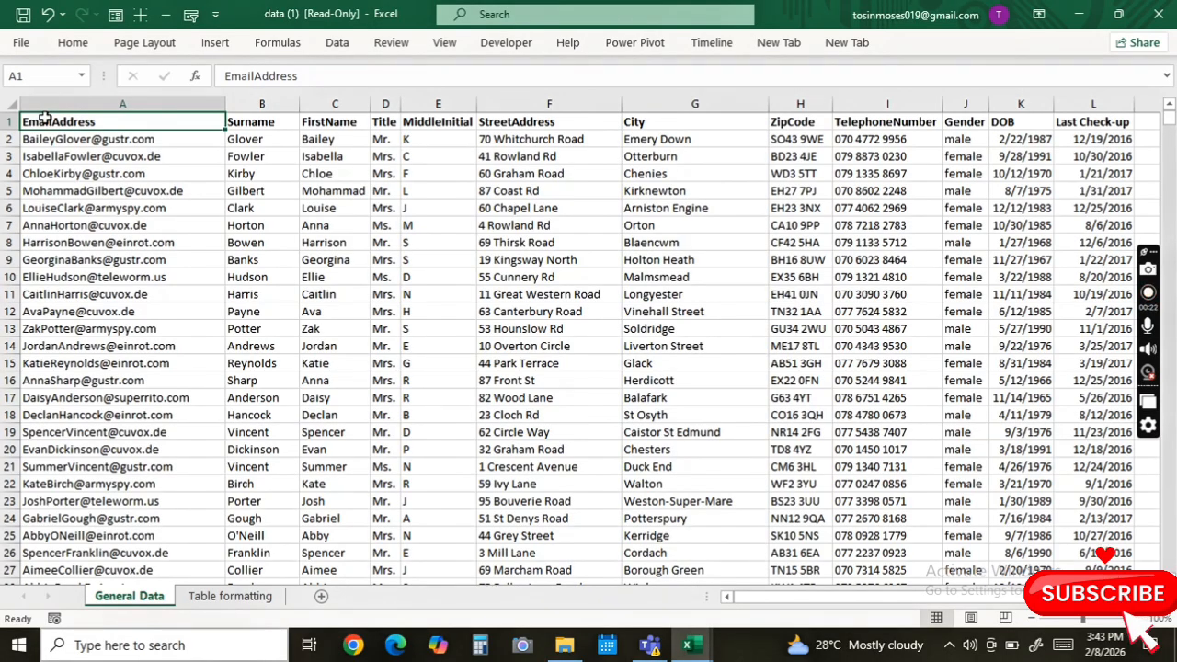
key("ctrl+shift+End")
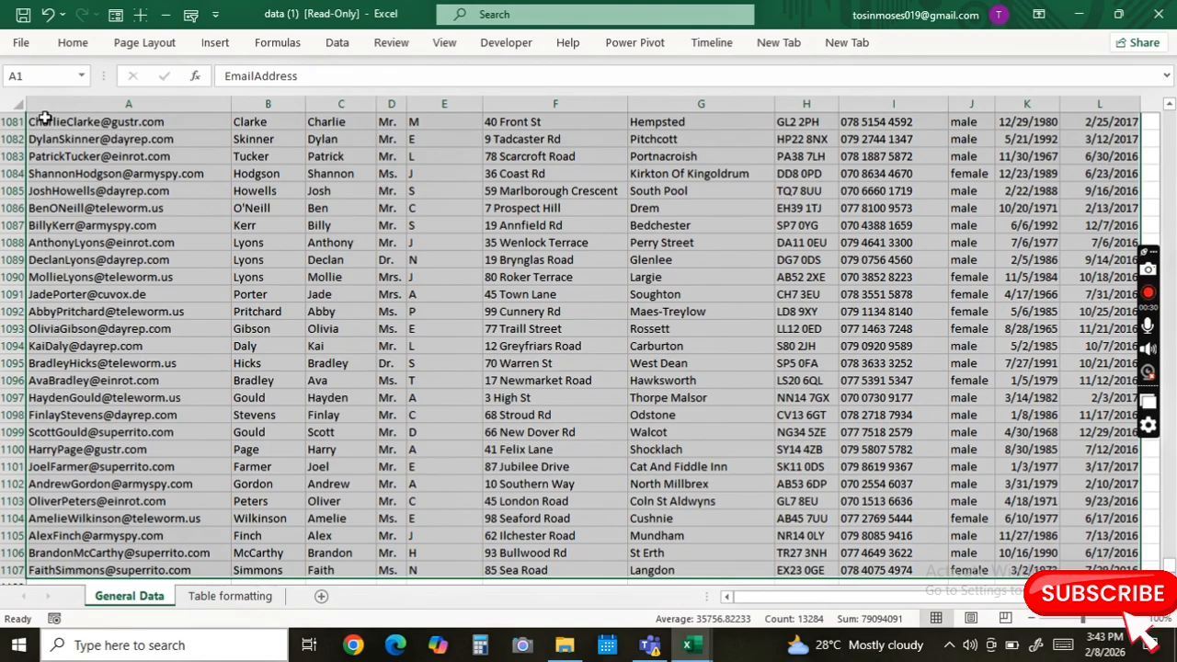
key("ctrl+c")
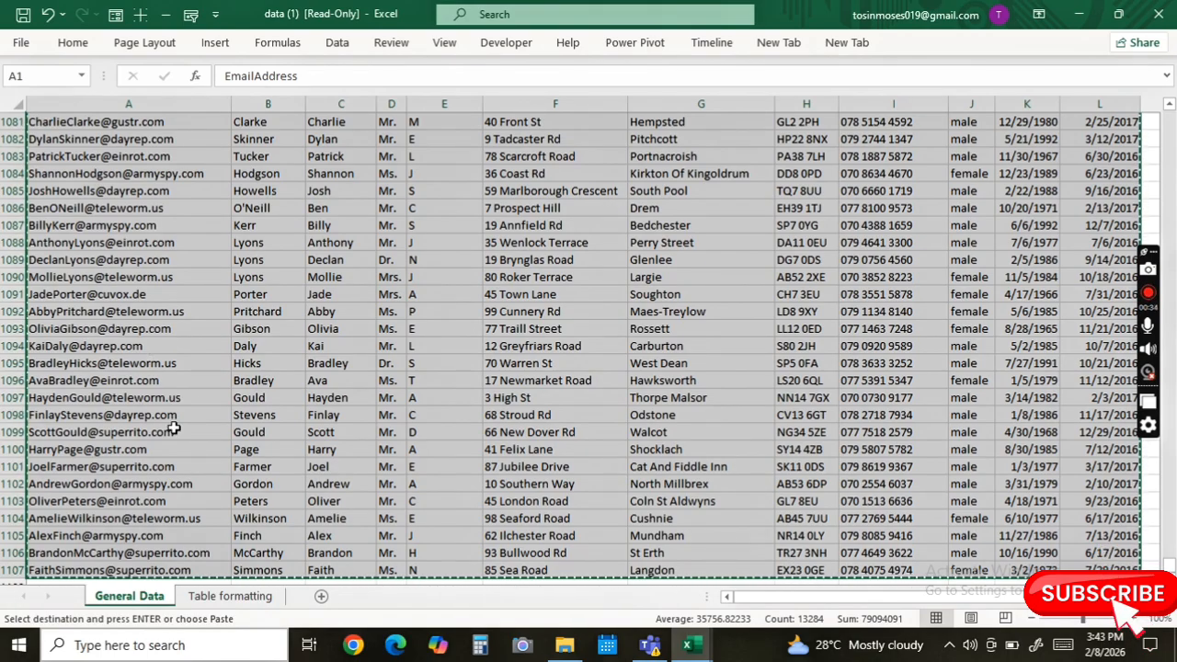
left_click(201, 598)
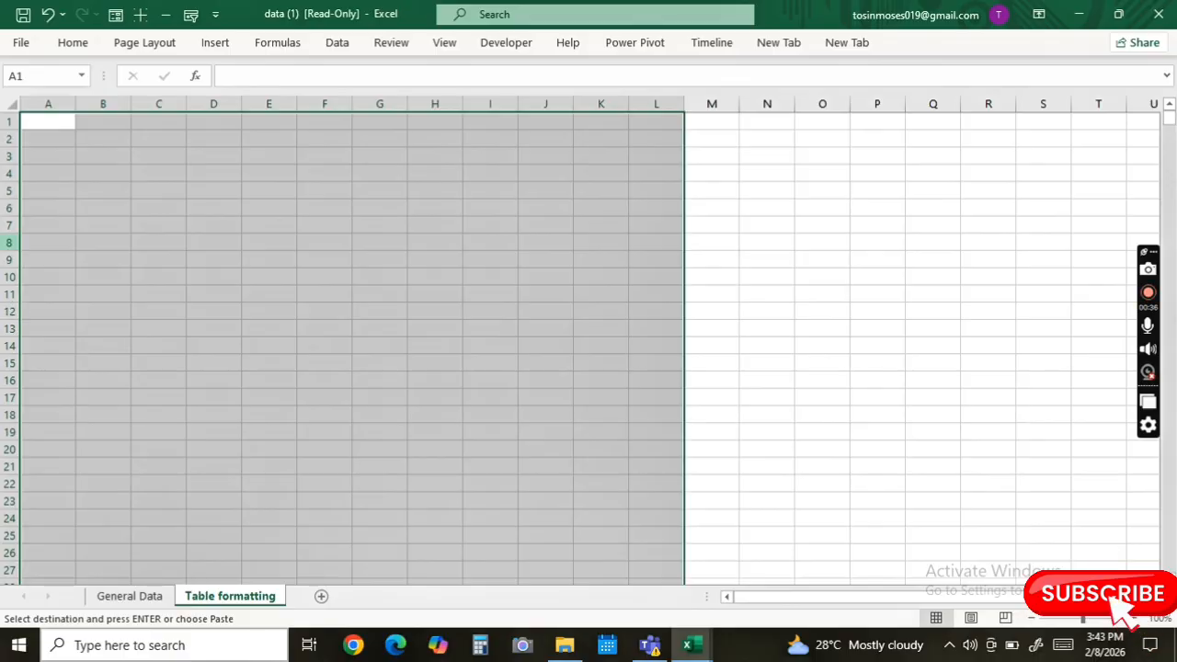
left_click(45, 120)
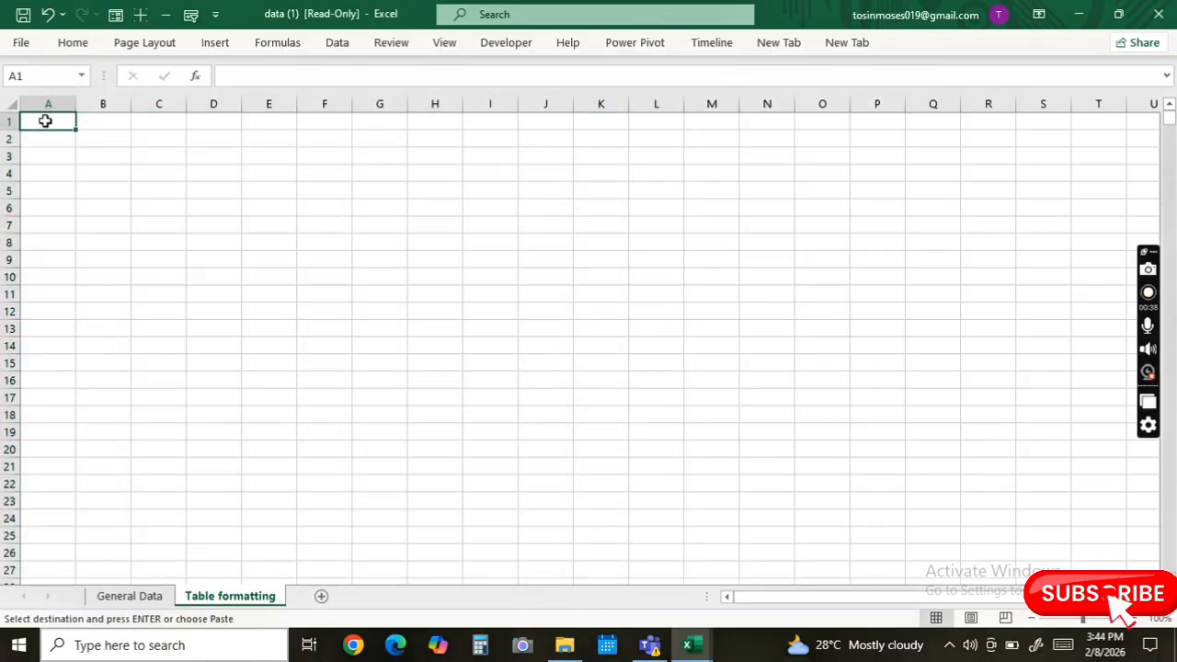
key("ctrl+v")
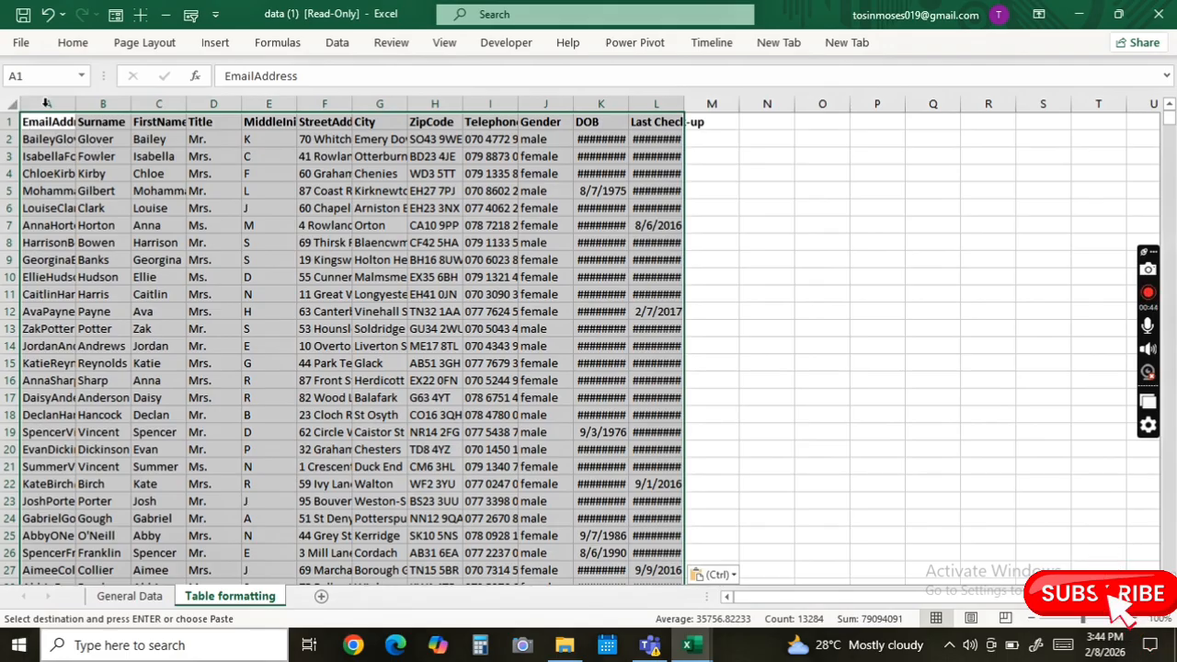
left_click(736, 161)
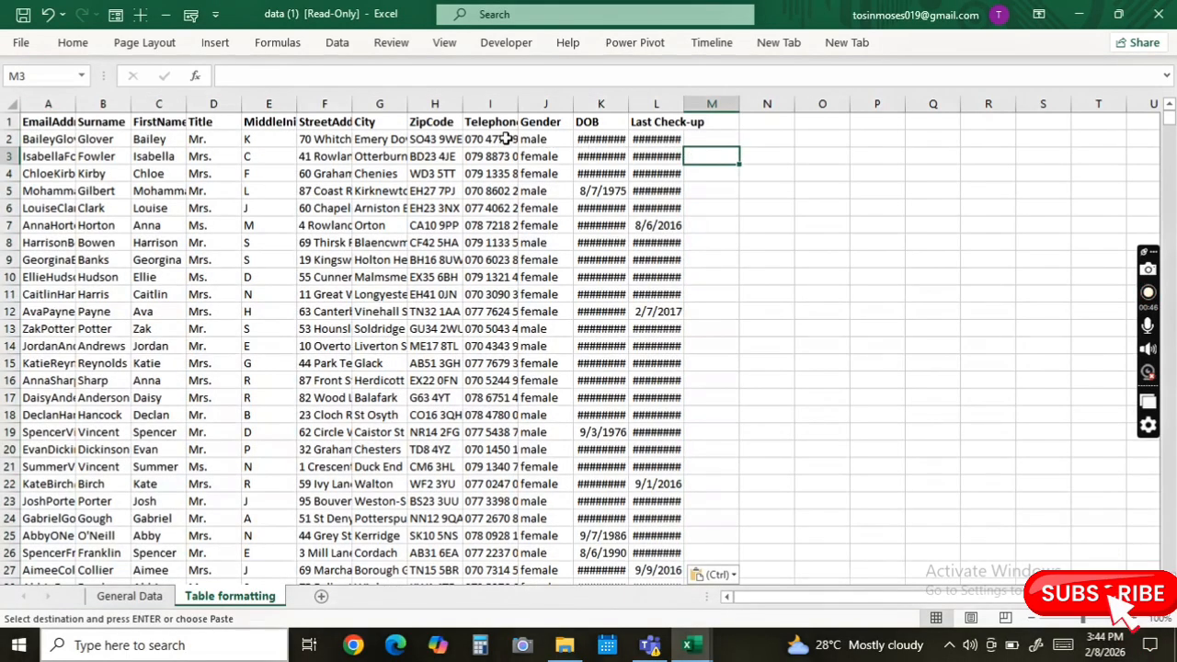
AutoFit column A of the Table formatting sheet to the width of its EmailAddress header
left_click(11, 108)
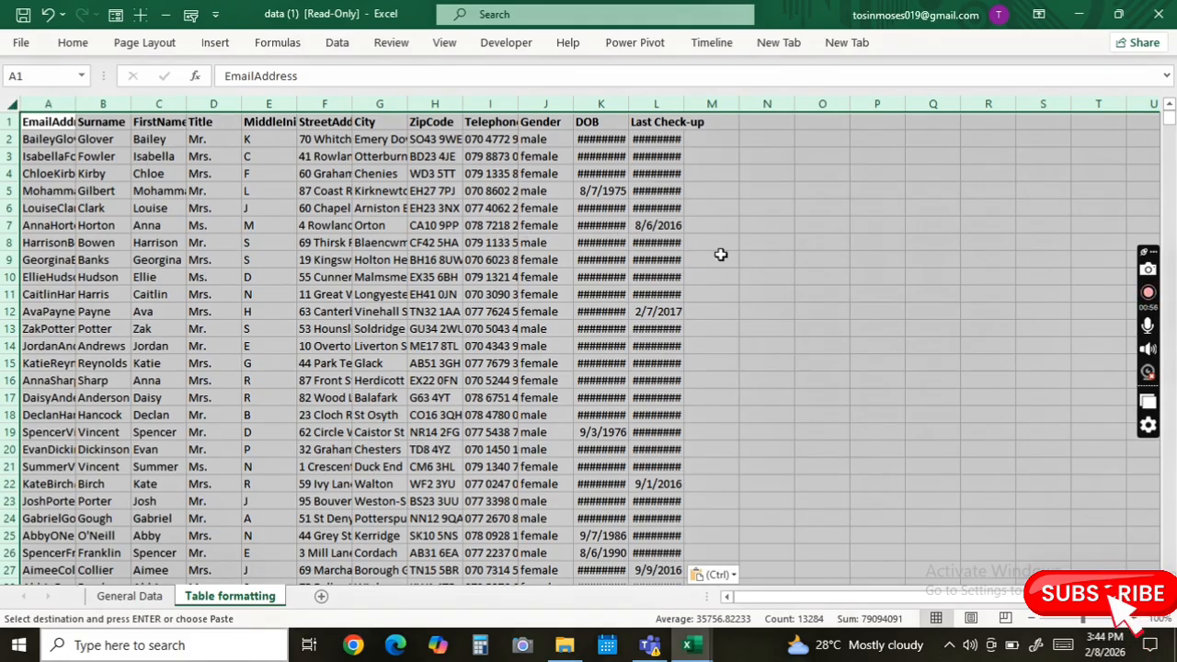
left_click(816, 221)
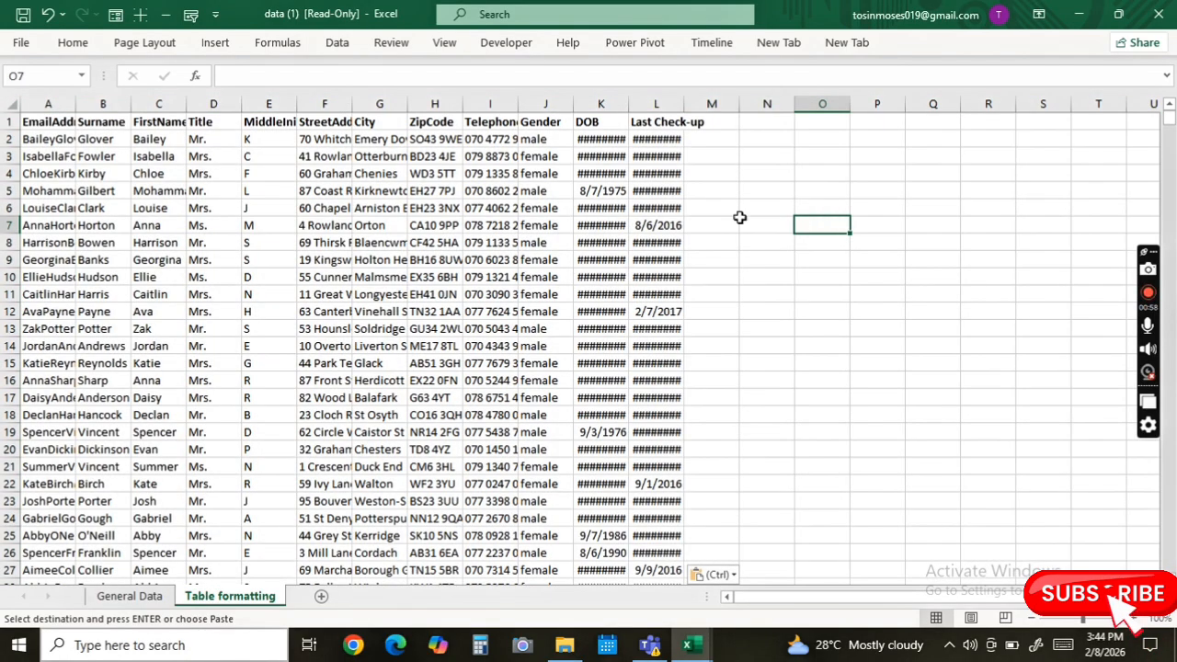
left_click(46, 120)
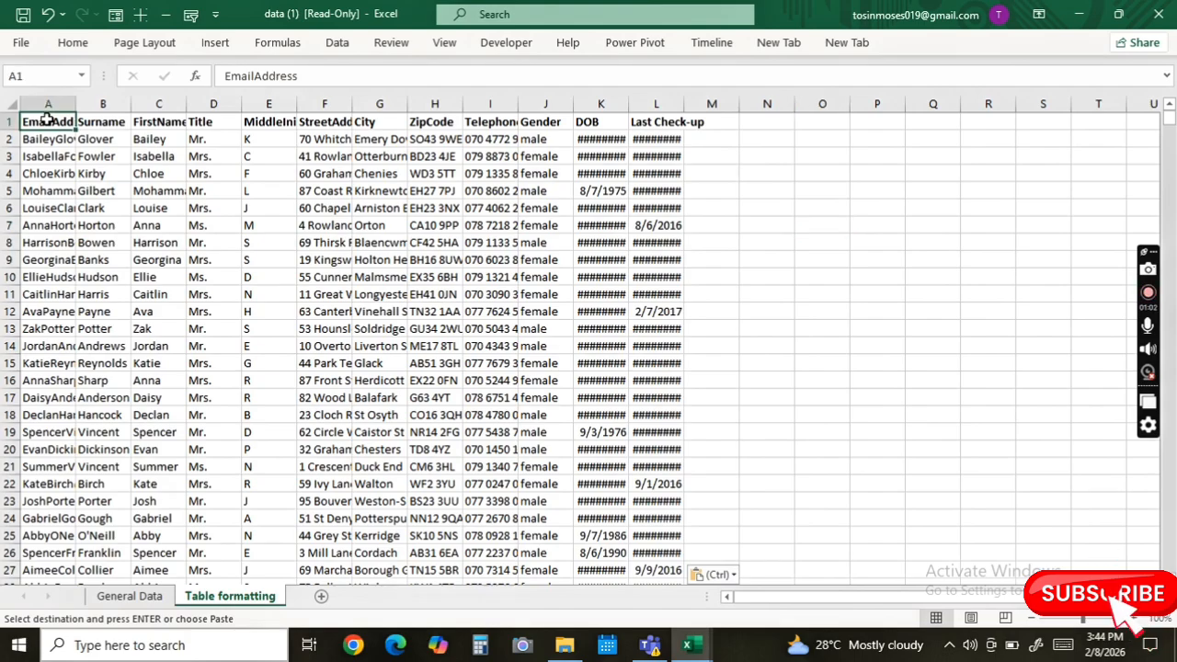
key("ctrl")
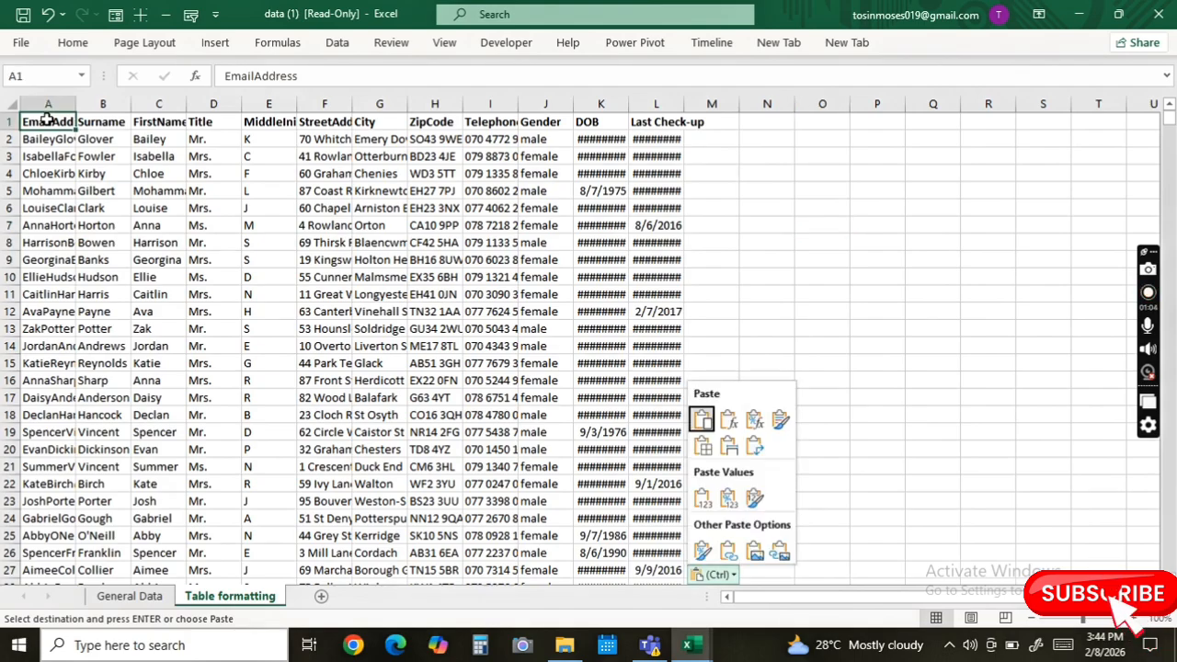
key("alt+h")
key("o")
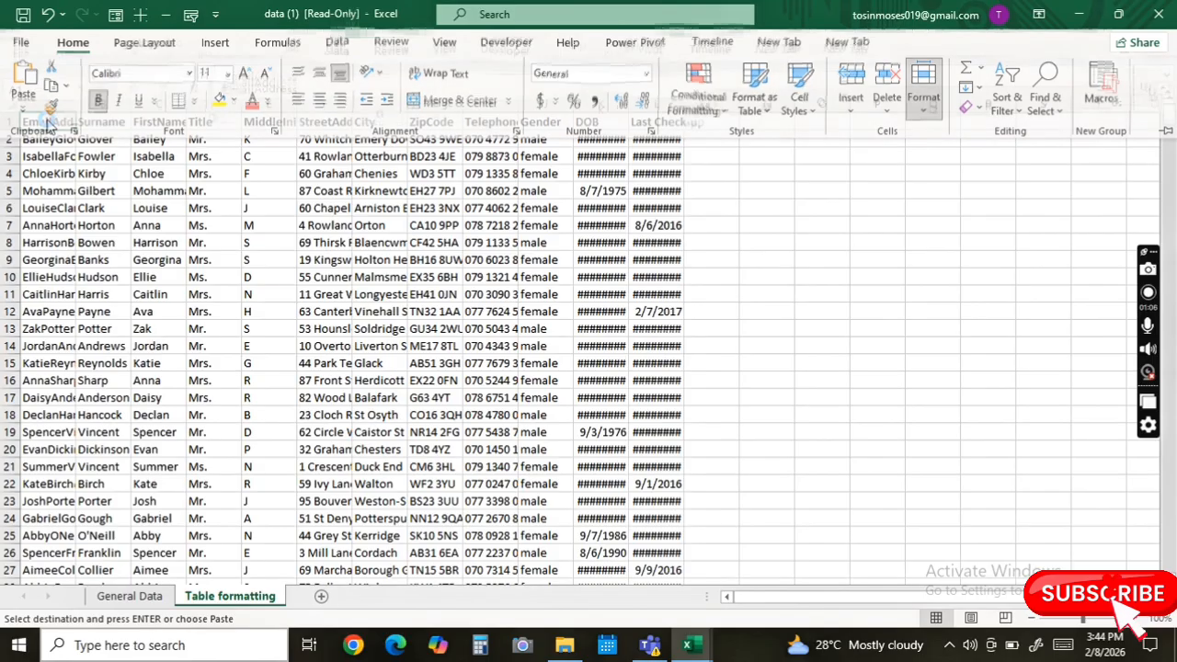
key("i")
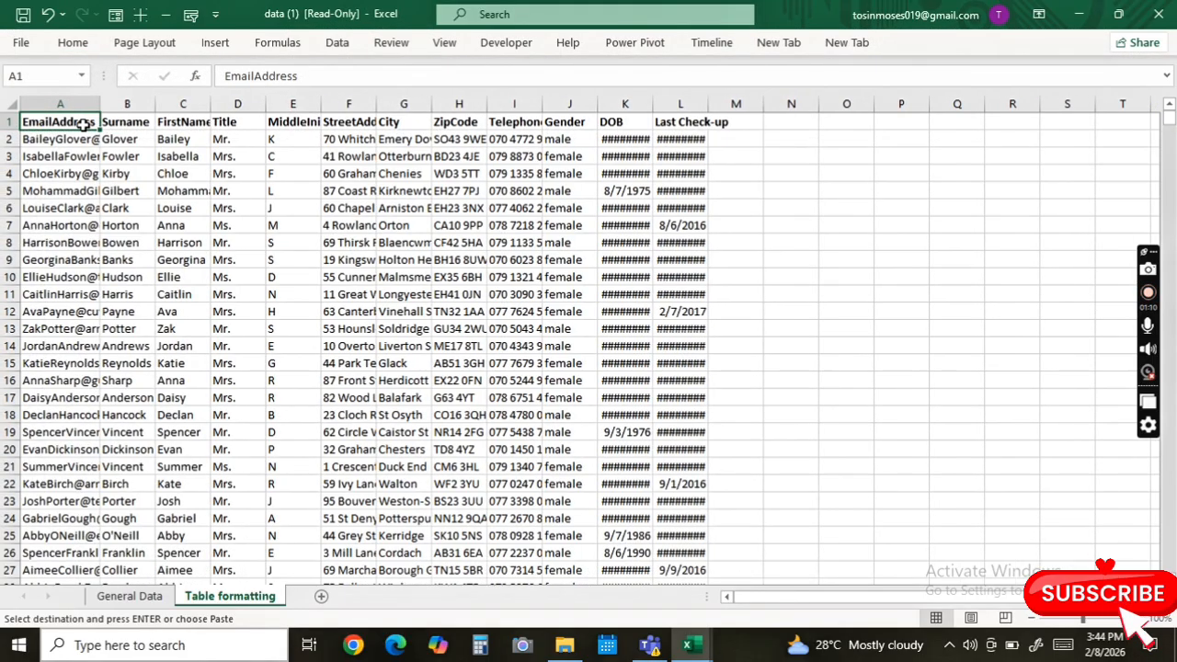
Widen the DOB and Last Check-up columns so their dates fit
left_click(743, 125)
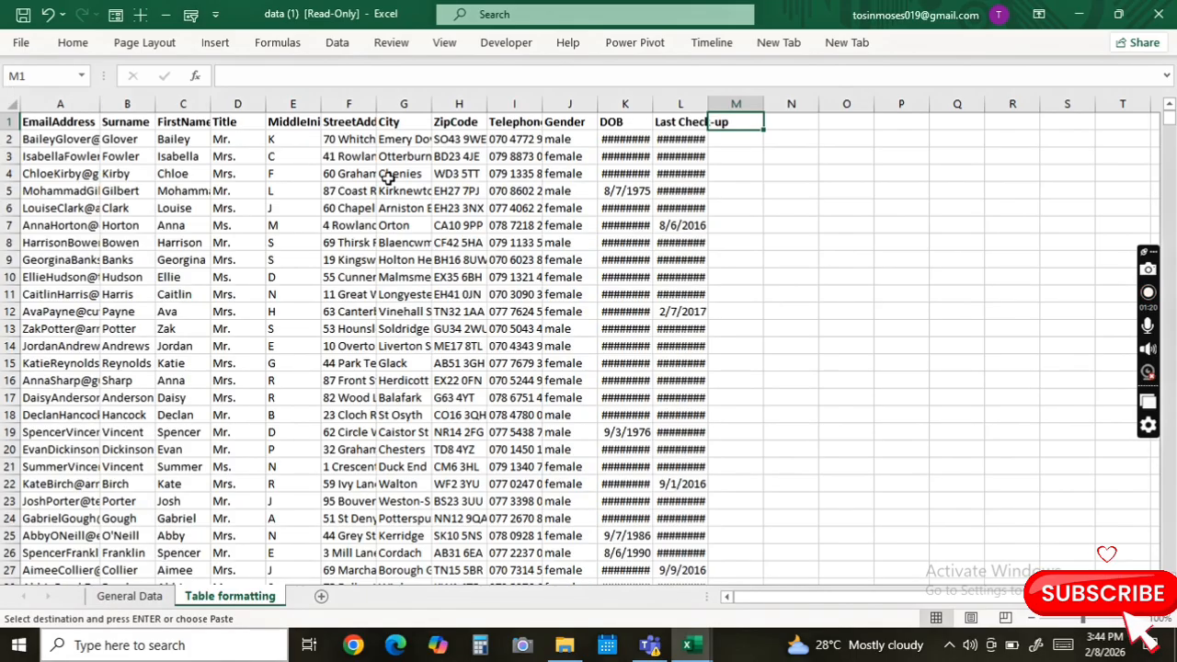
left_click(788, 167)
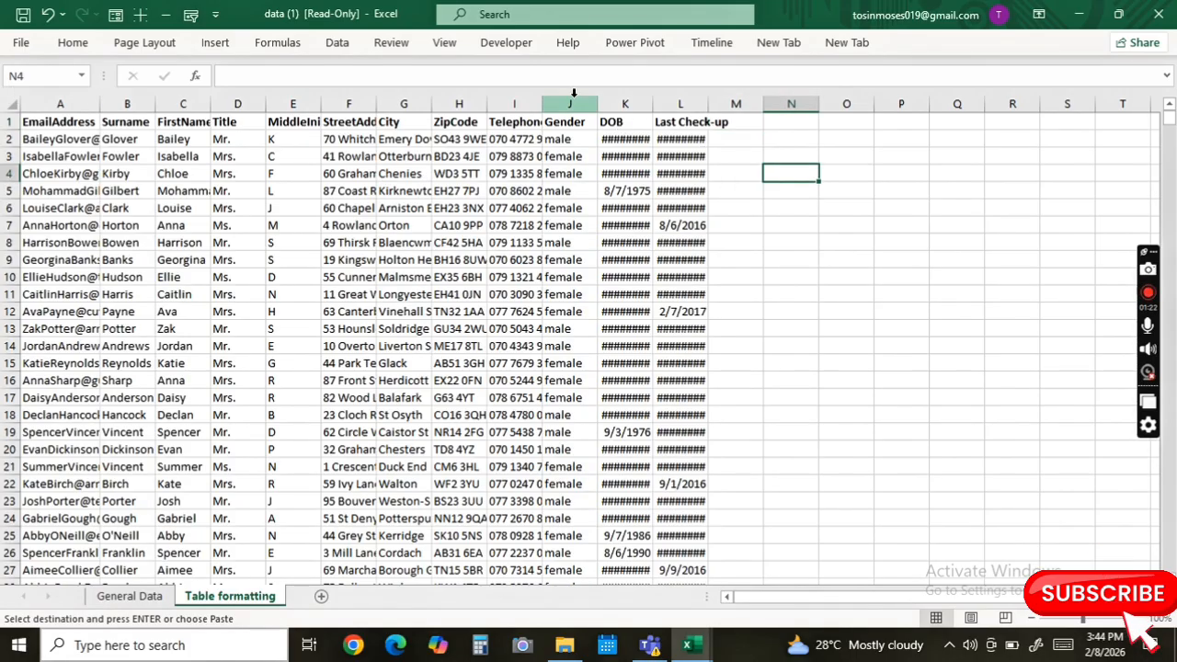
left_click_drag(653, 110, 686, 111)
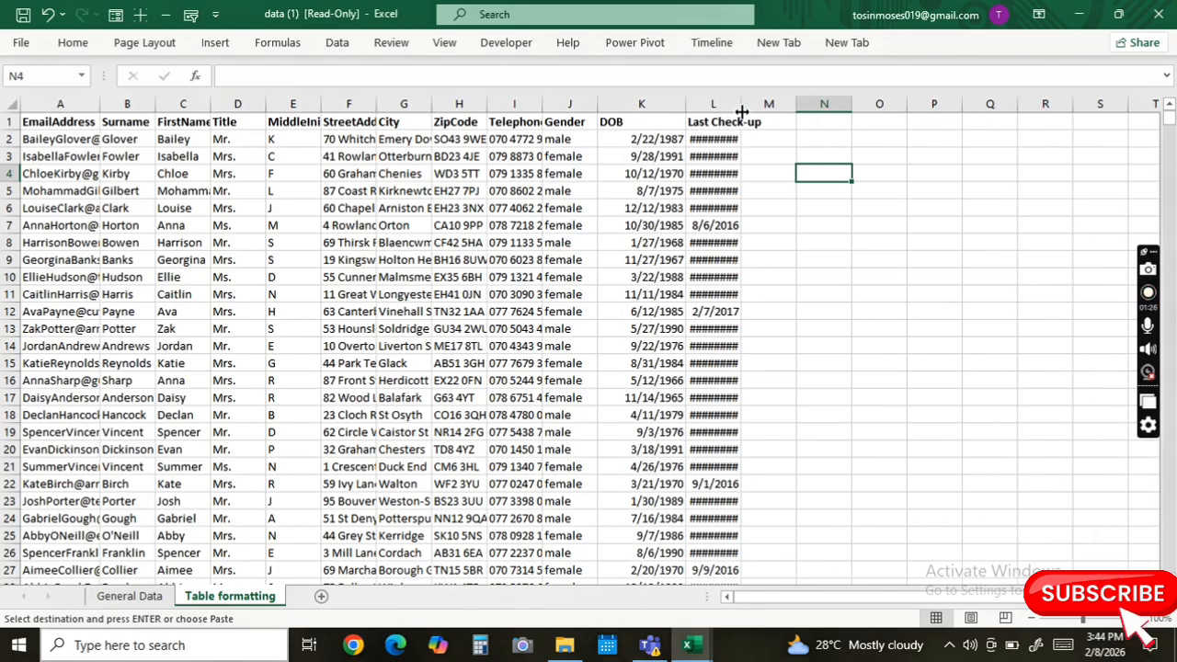
left_click_drag(741, 111, 774, 112)
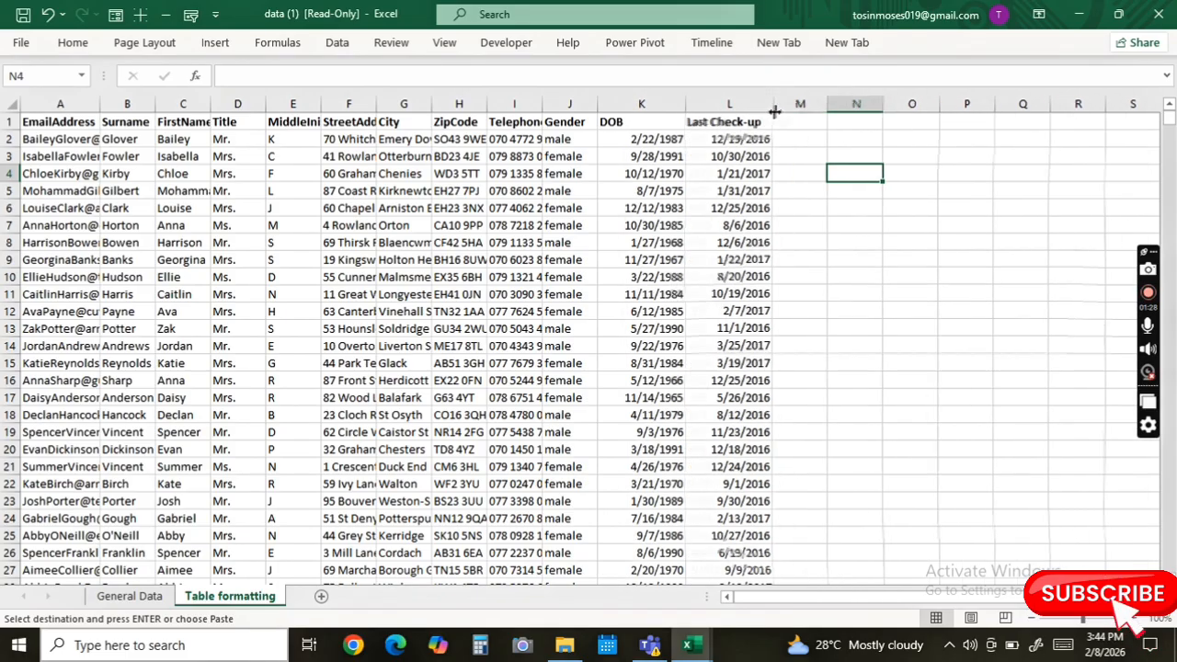
left_click(795, 121)
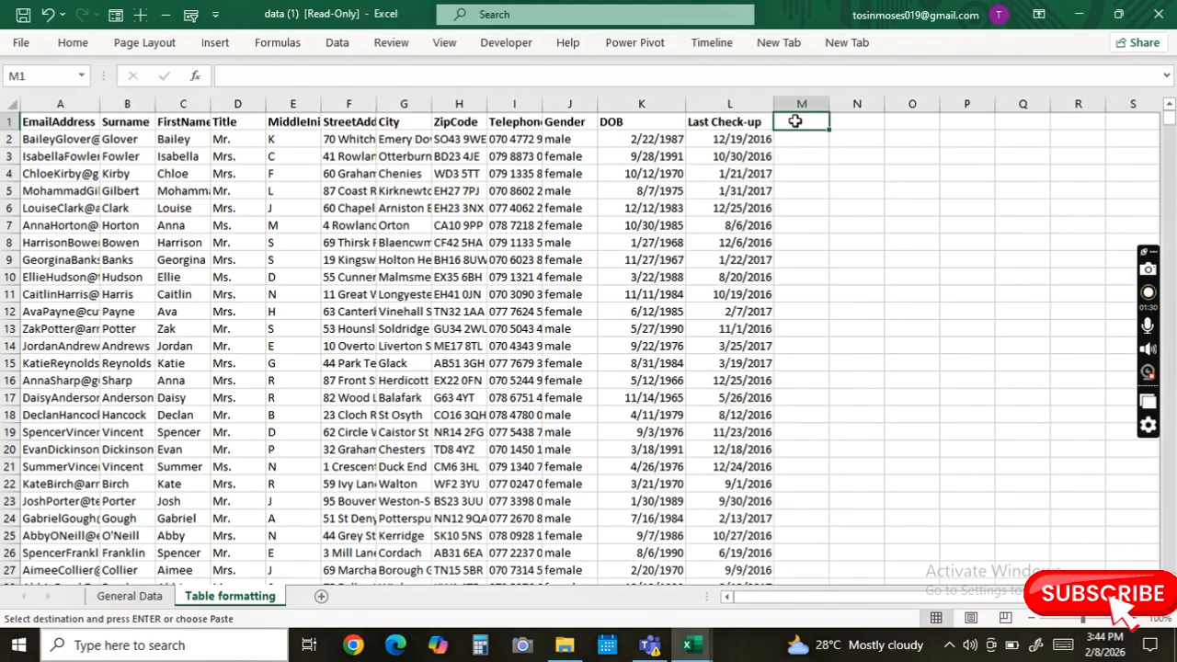
right_click(795, 122)
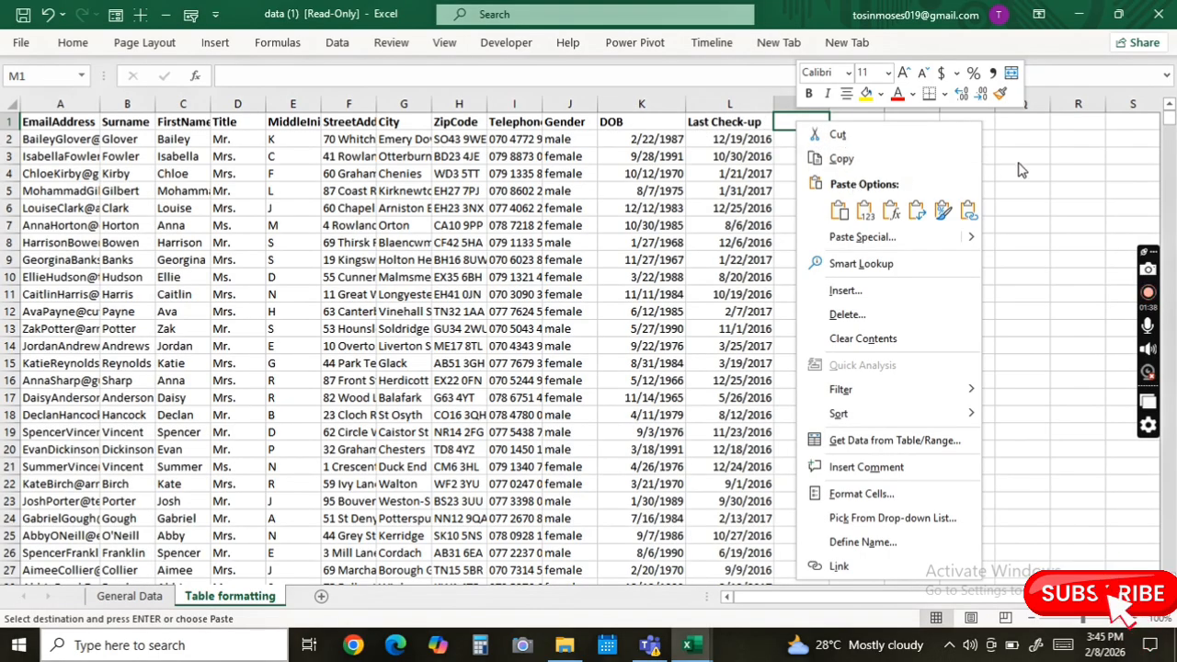
key("Escape")
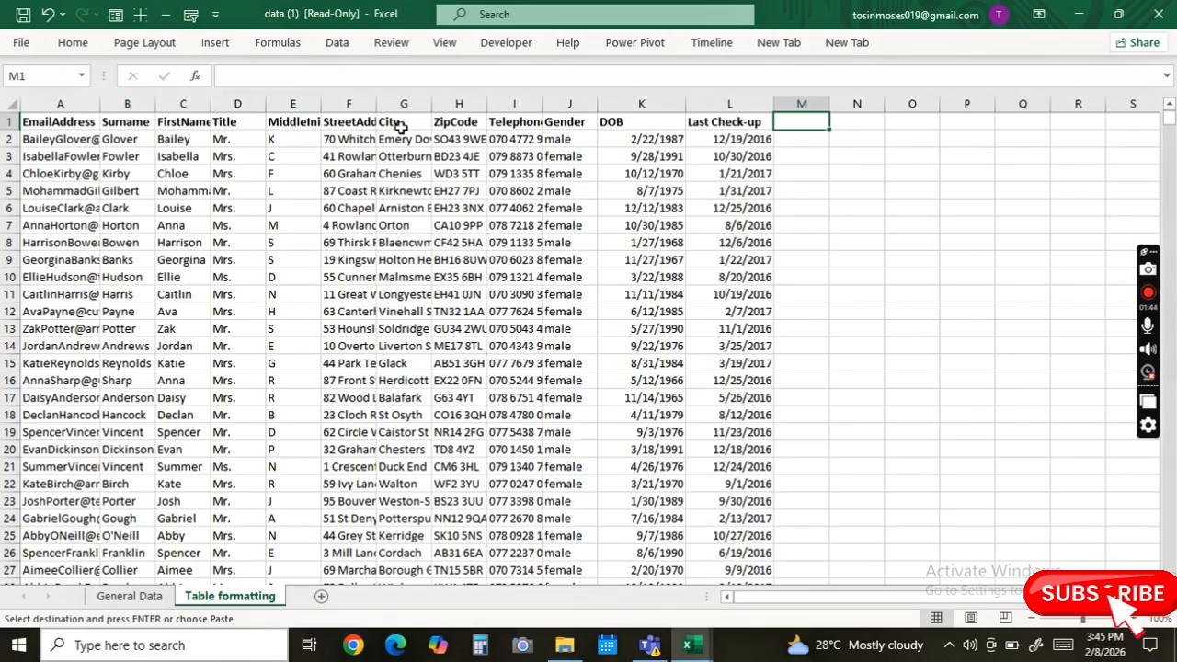
Enter the label "Create table" in cell N2, beside the data
left_click(853, 139)
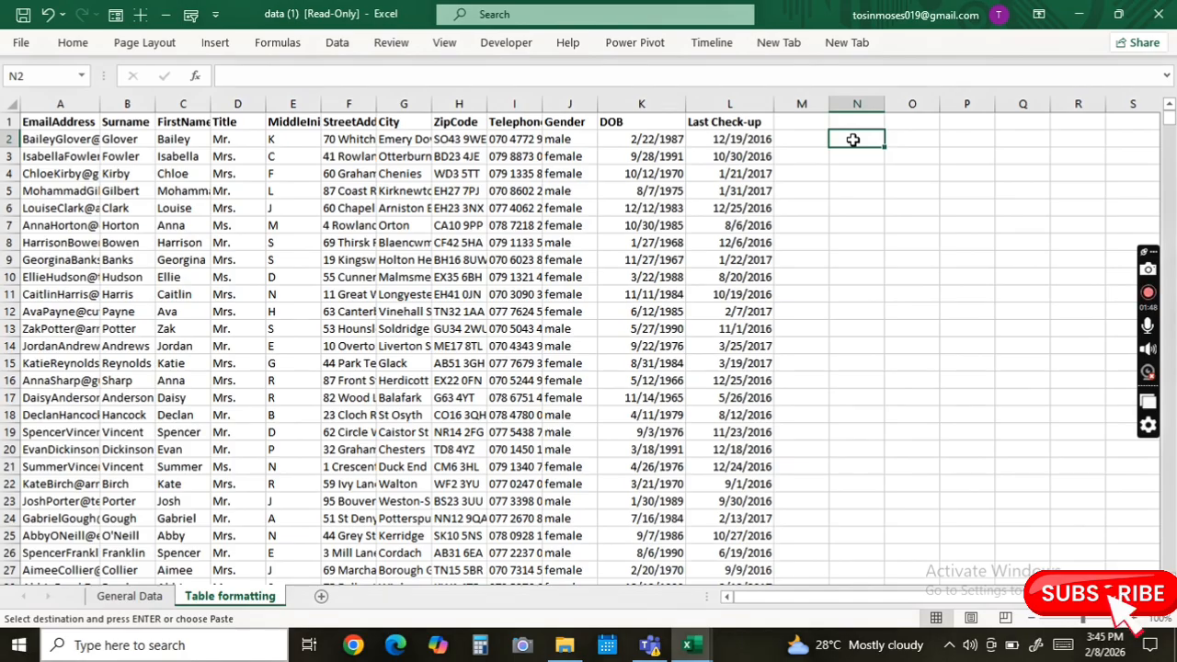
double_click(854, 139)
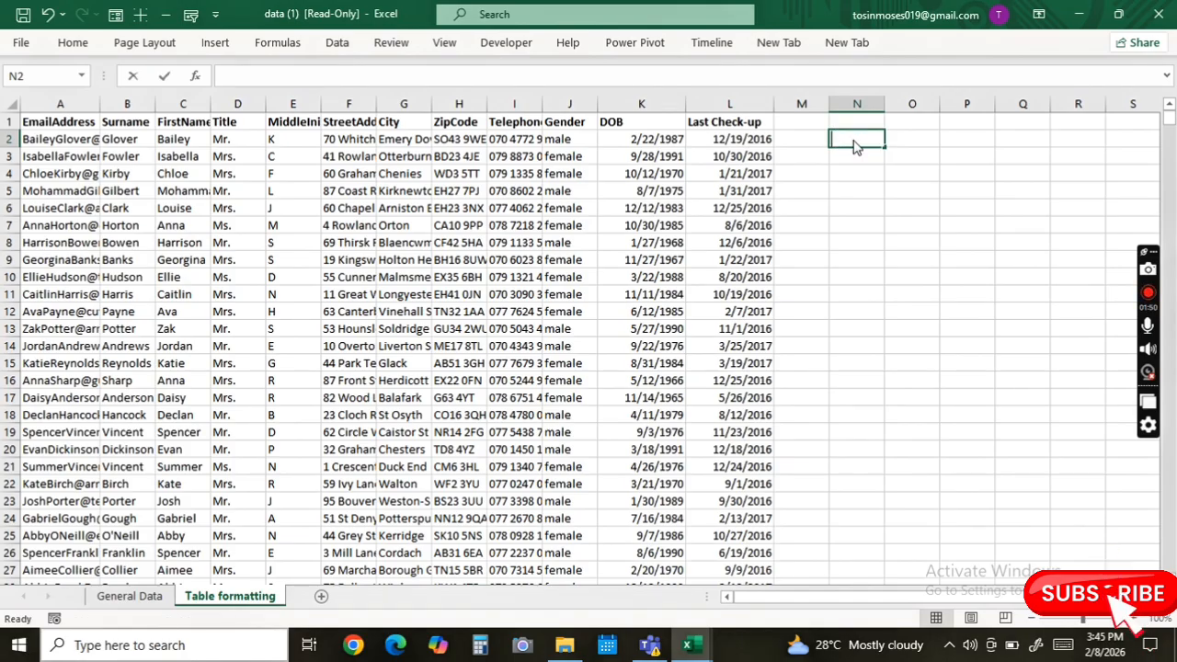
key("ctrl+z")
key("ctrl+z")
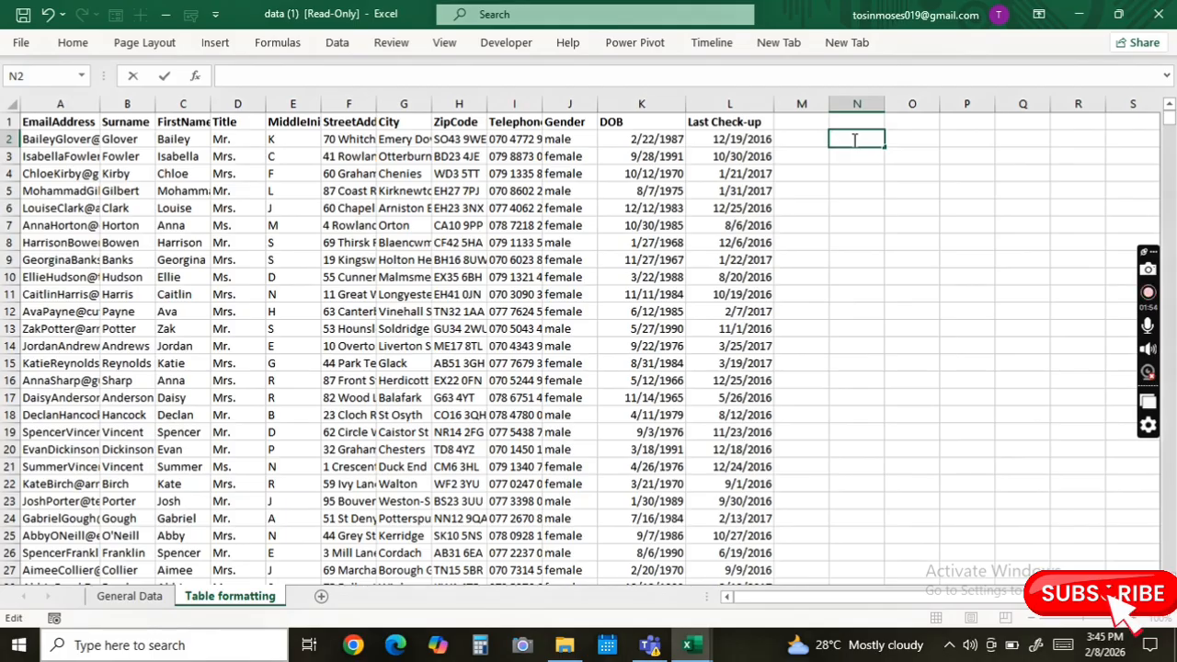
type("Cra")
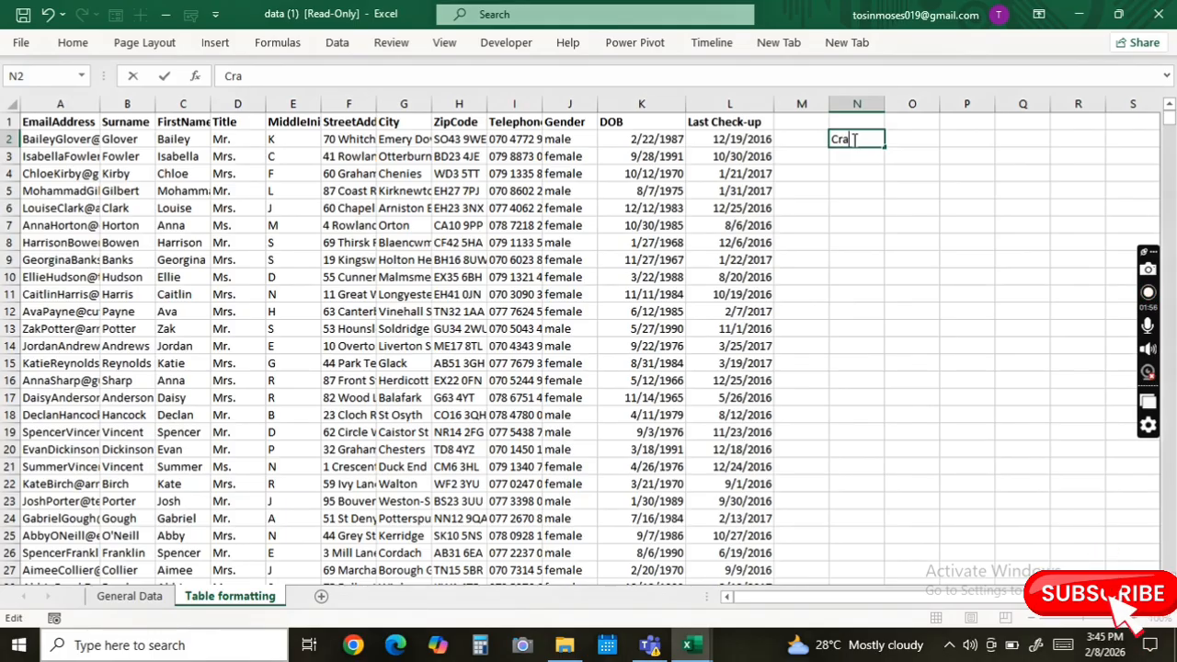
type("te")
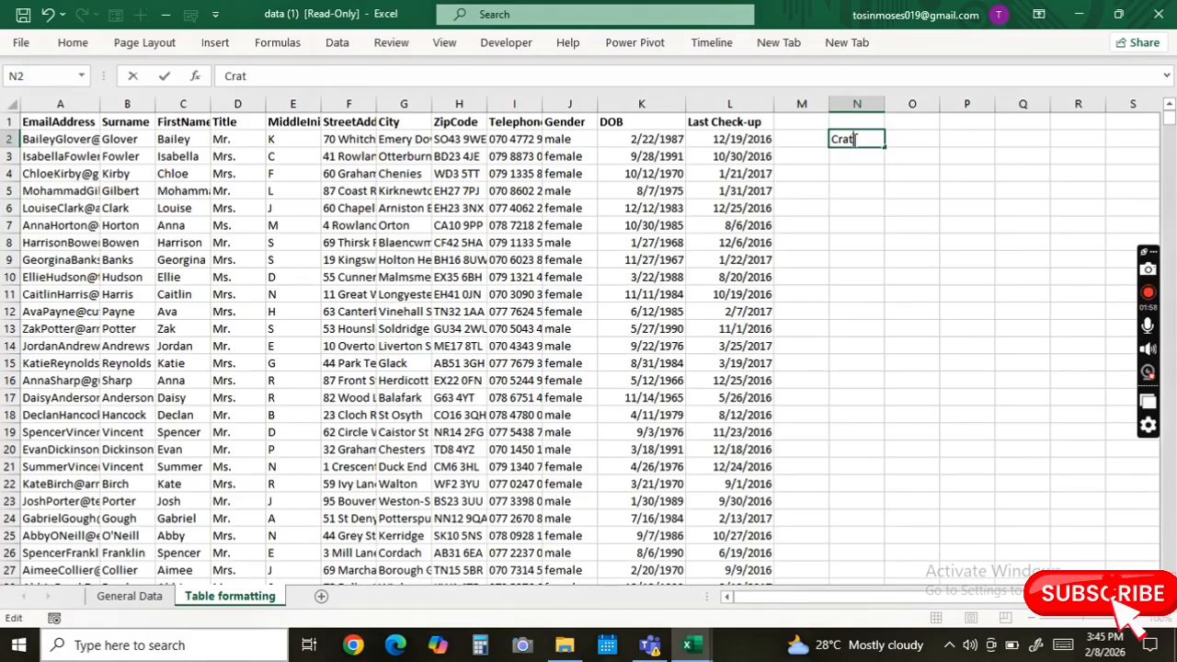
key("BackSpace")
key("BackSpace")
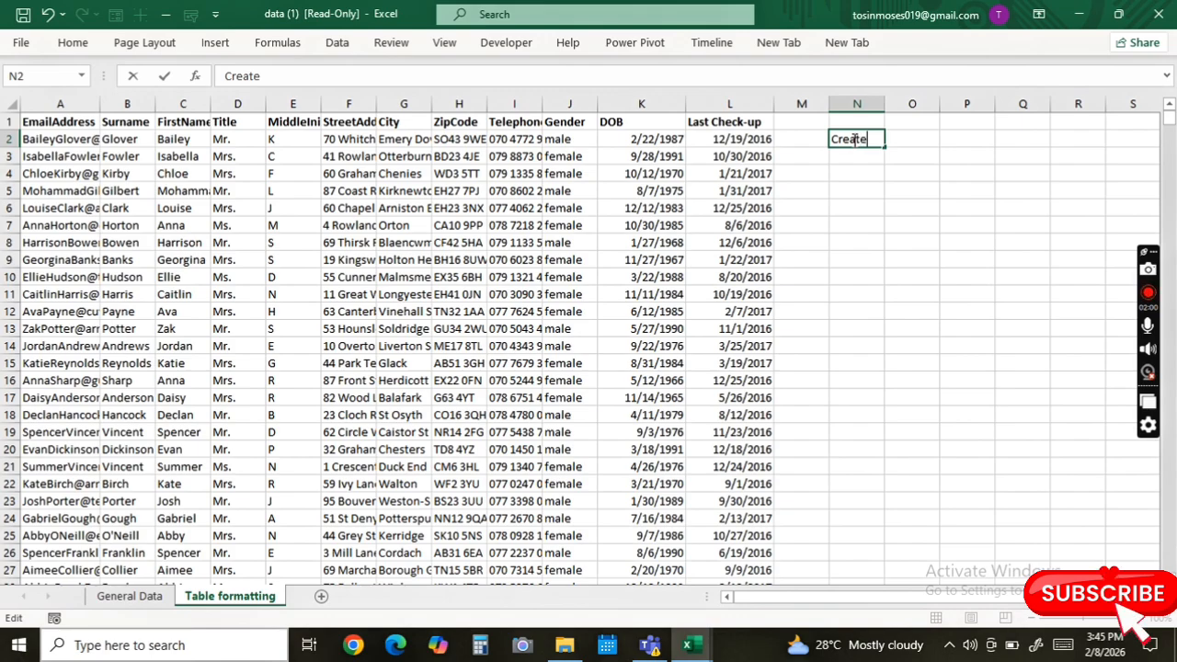
type("table")
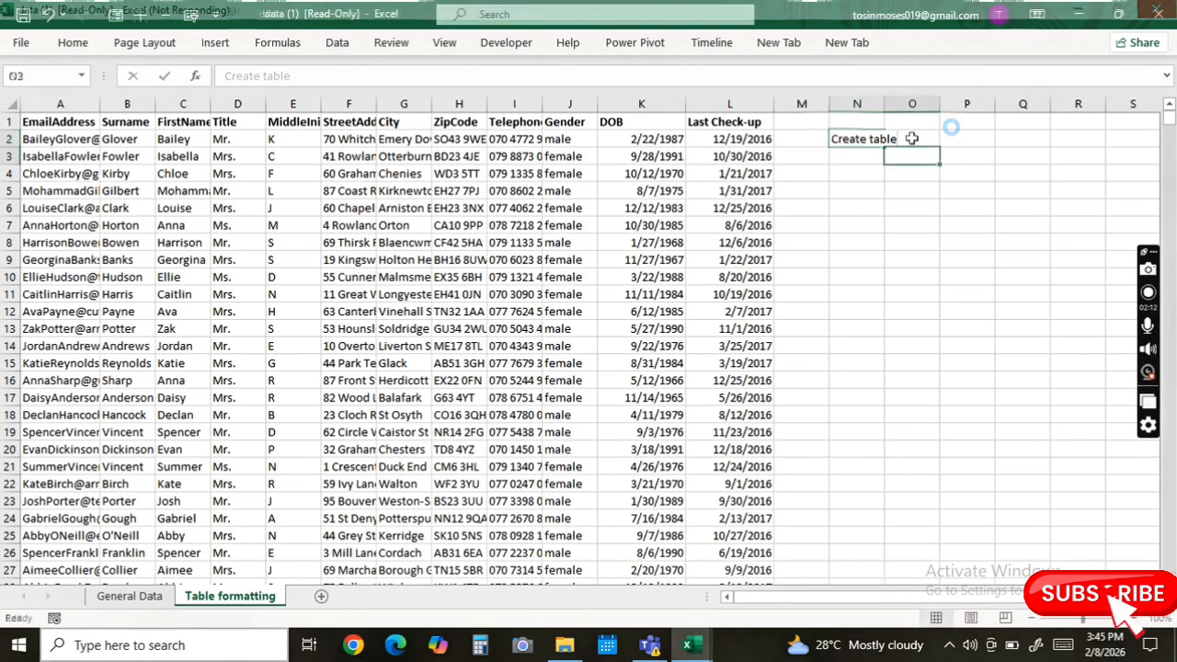
Enter the shortcut note "Clrt+T" in cell O2 and widen column N to fit the Create table label
left_click(911, 138)
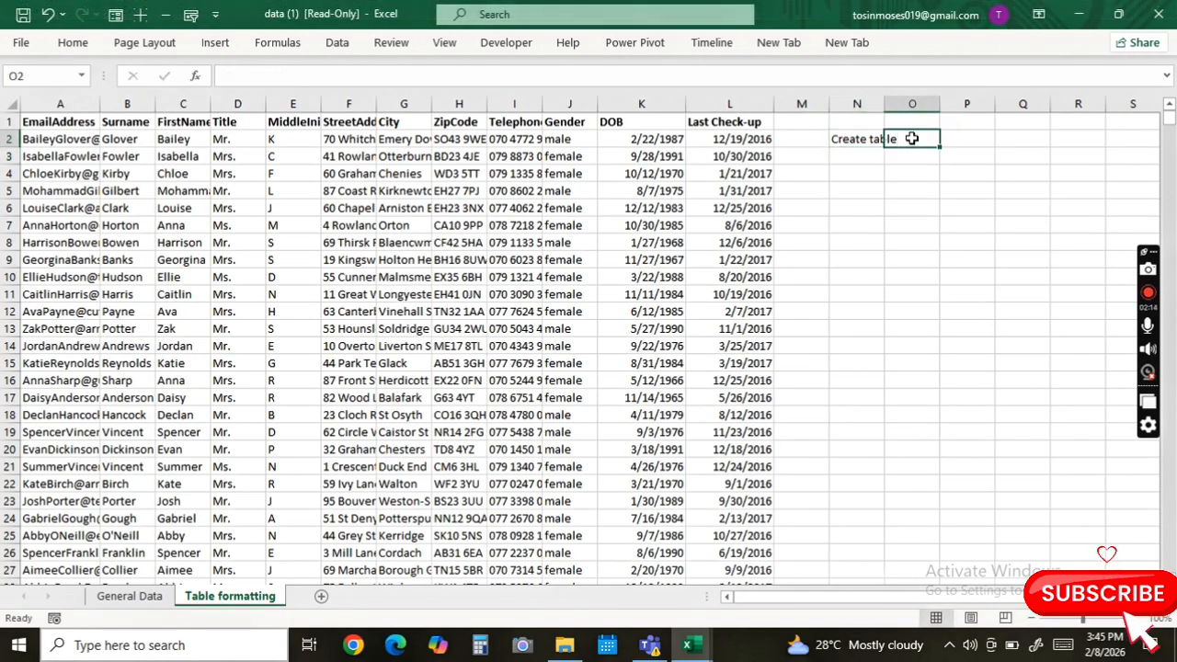
double_click(911, 138)
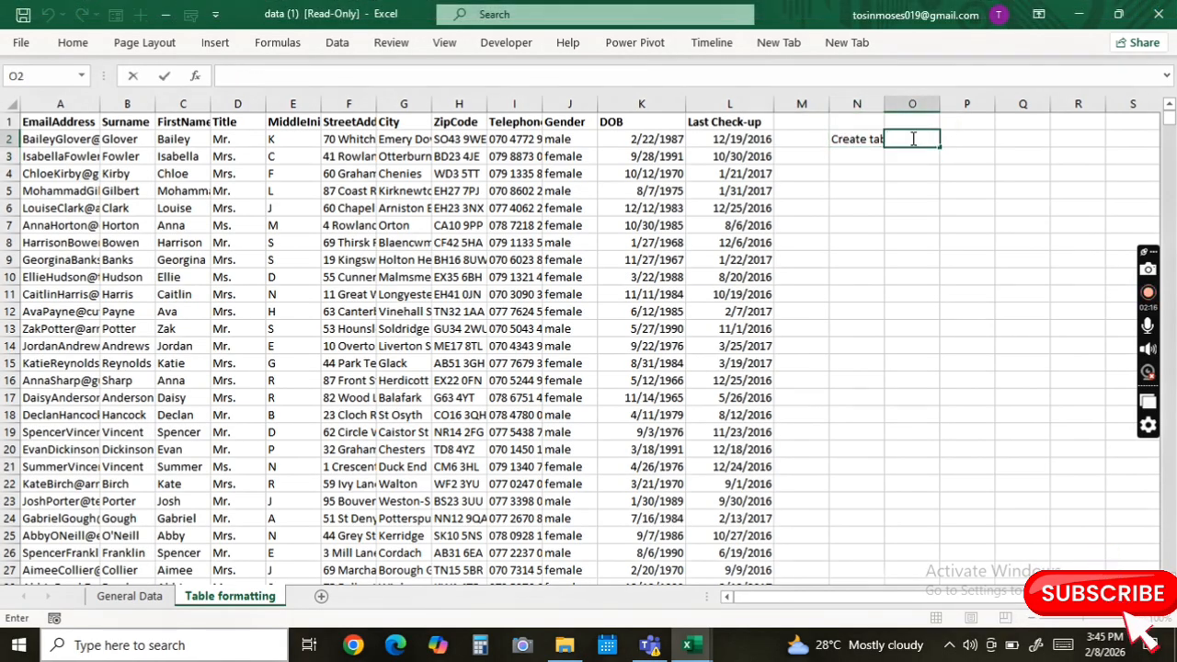
key("ctrl+t")
type("Ct")
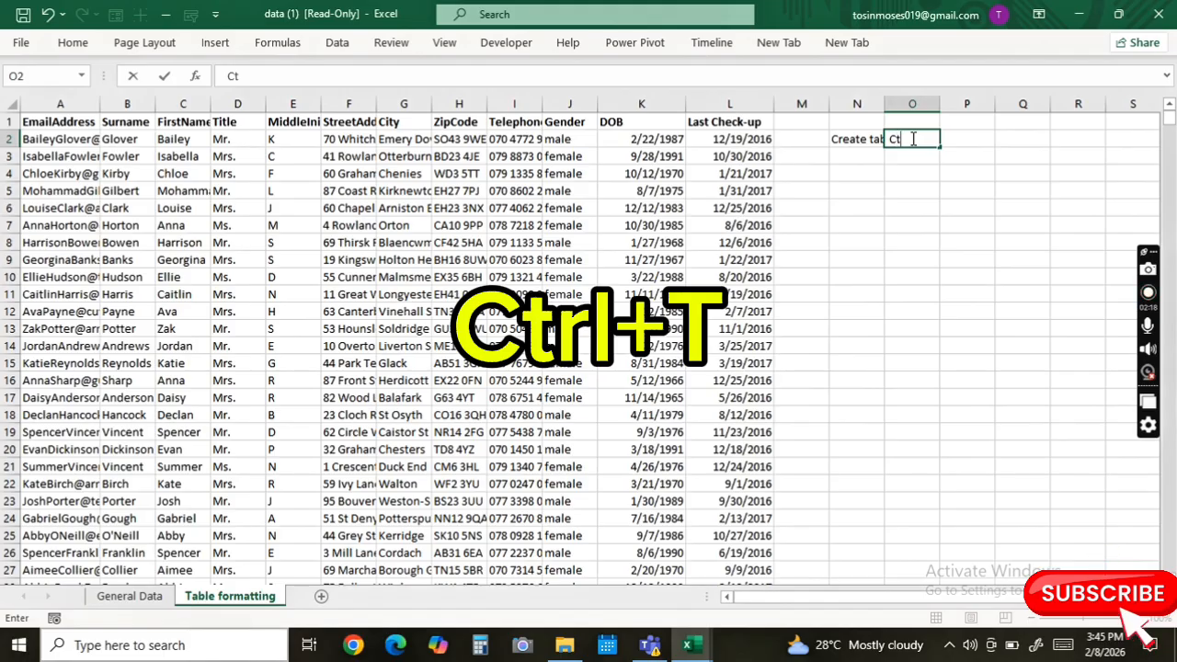
type("t+")
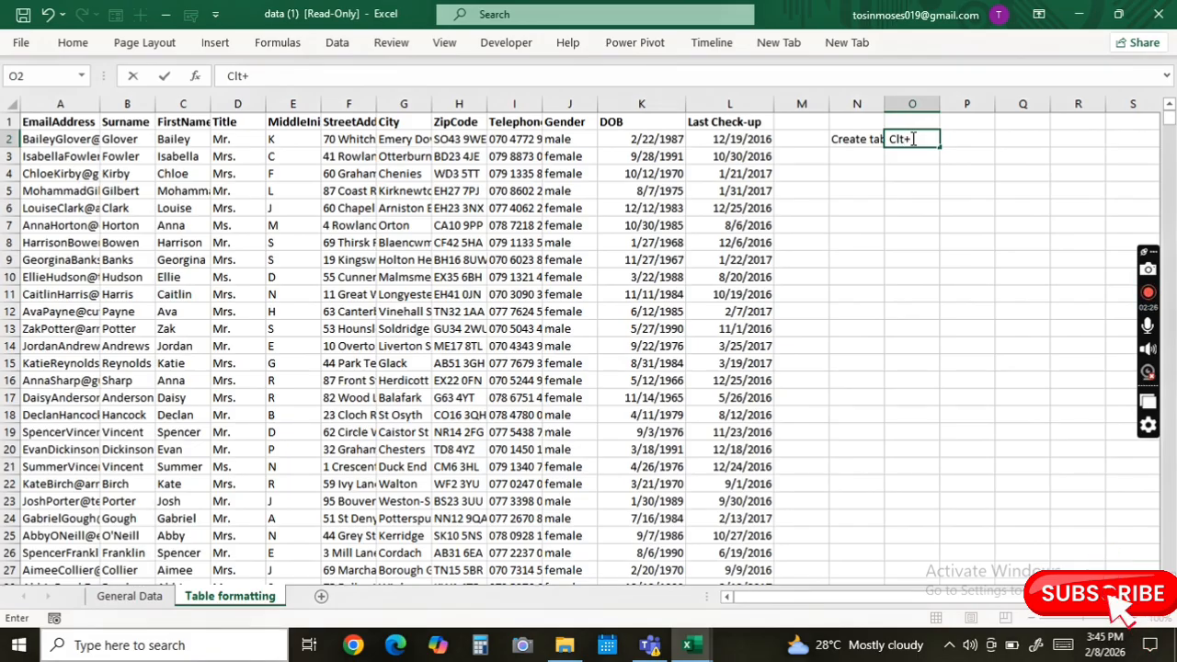
type("T")
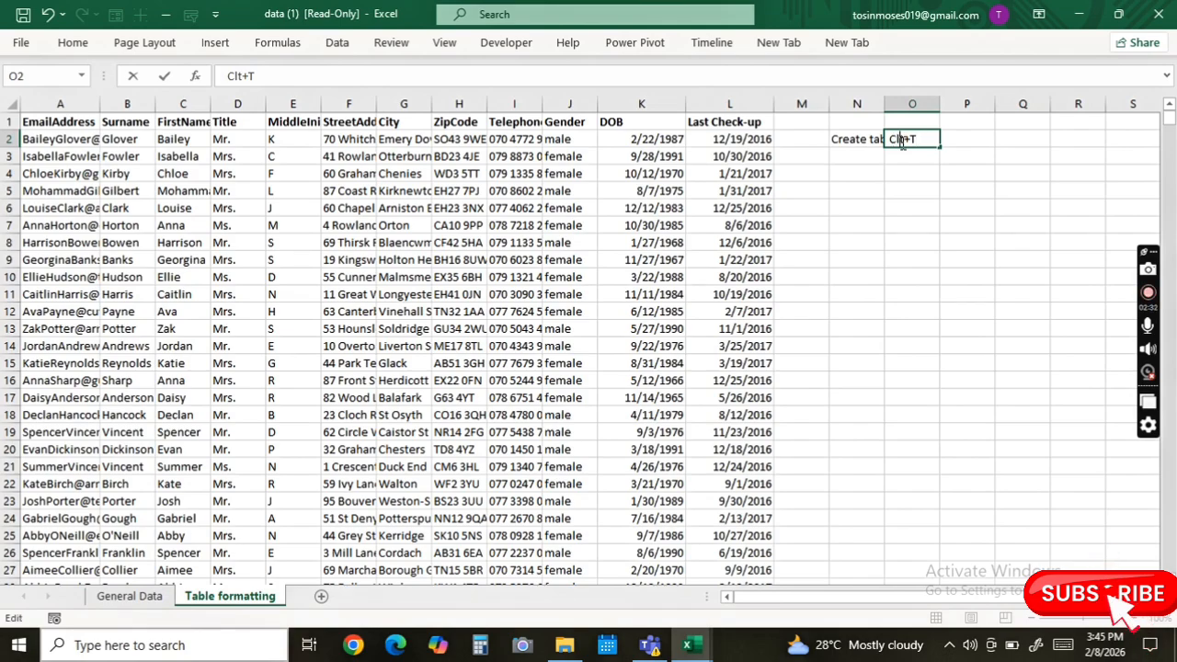
left_click(900, 138)
type("r")
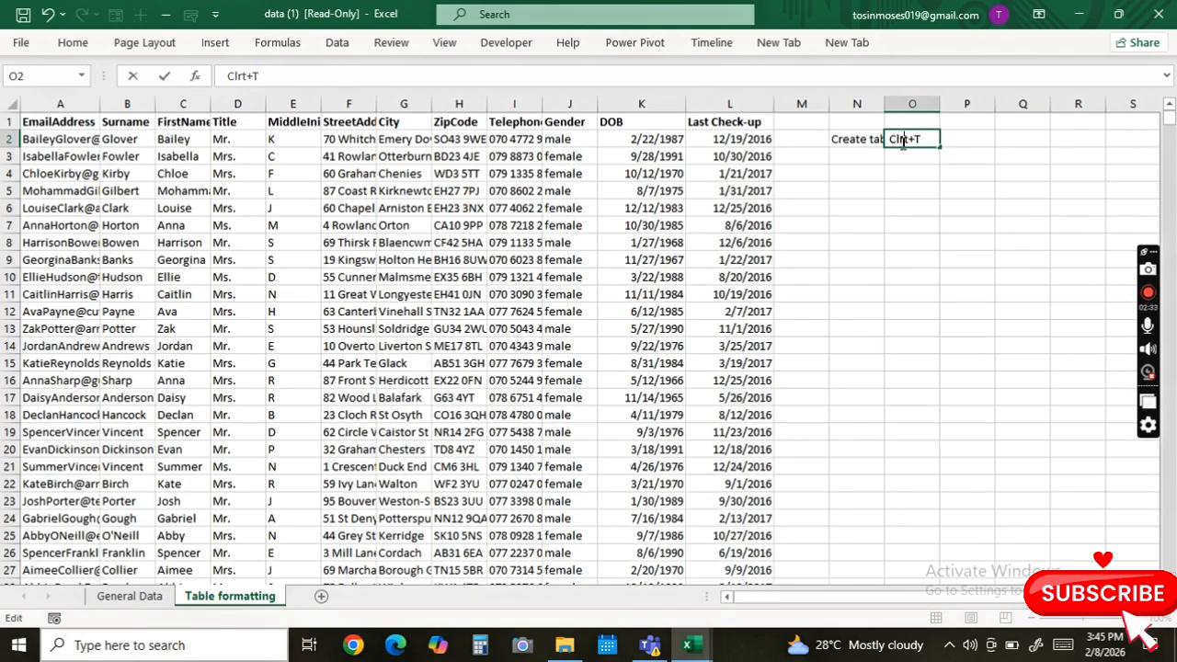
left_click(852, 154)
left_click_drag(884, 103, 928, 106)
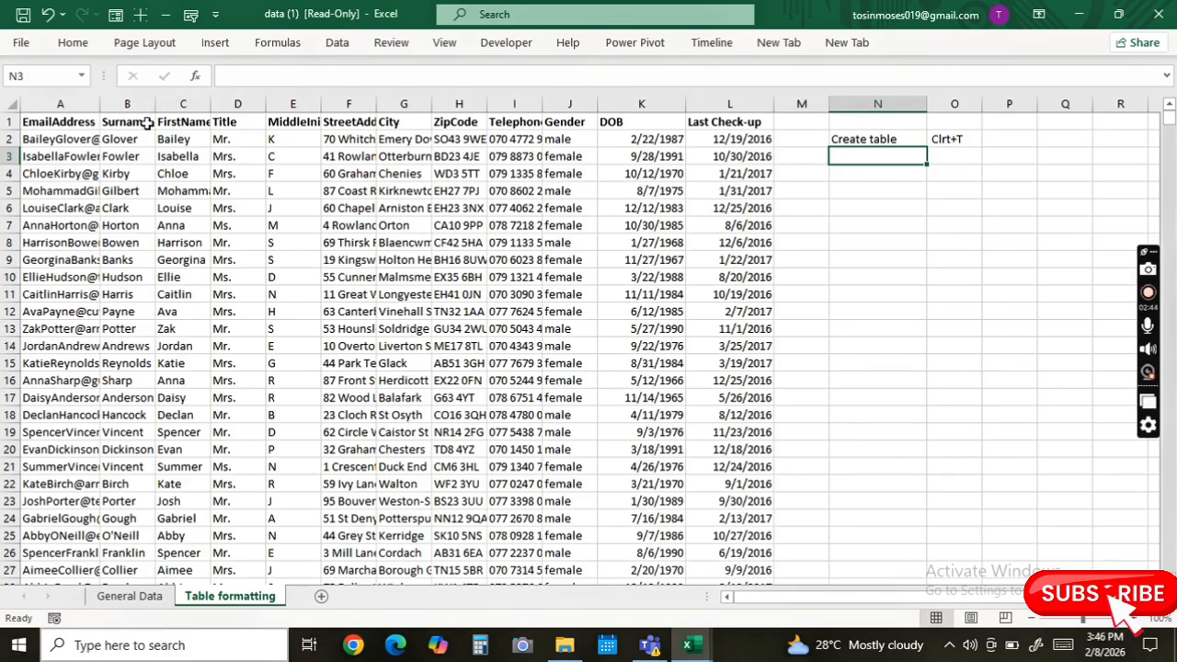
left_click(72, 119)
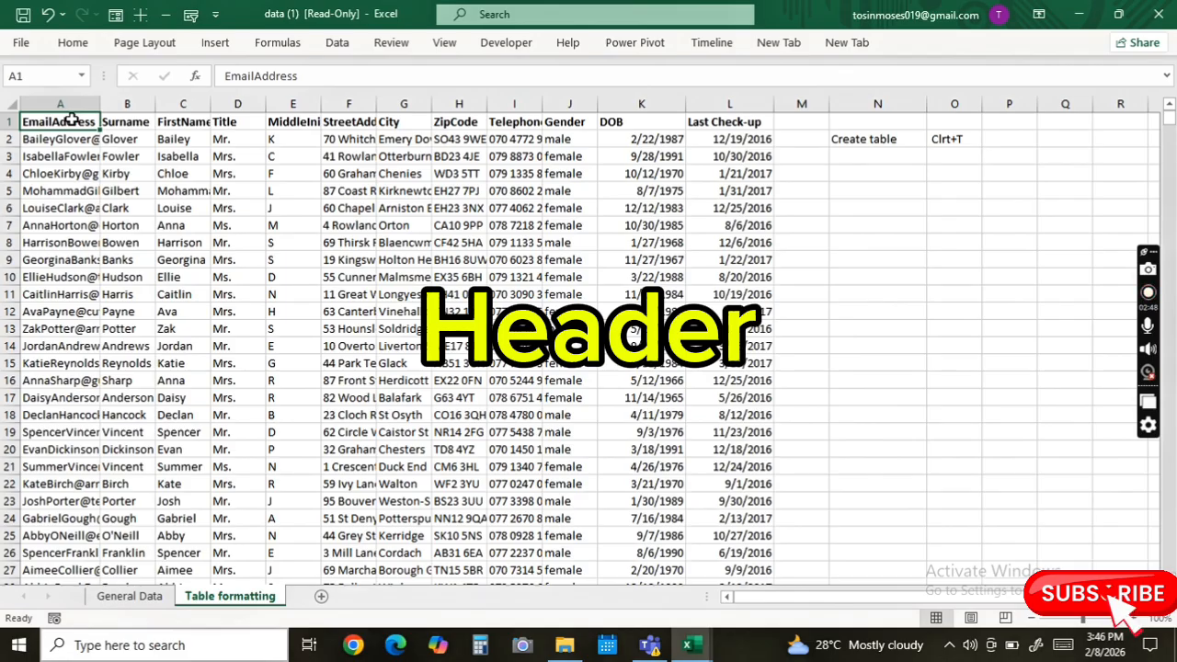
key("ctrl+shift+End")
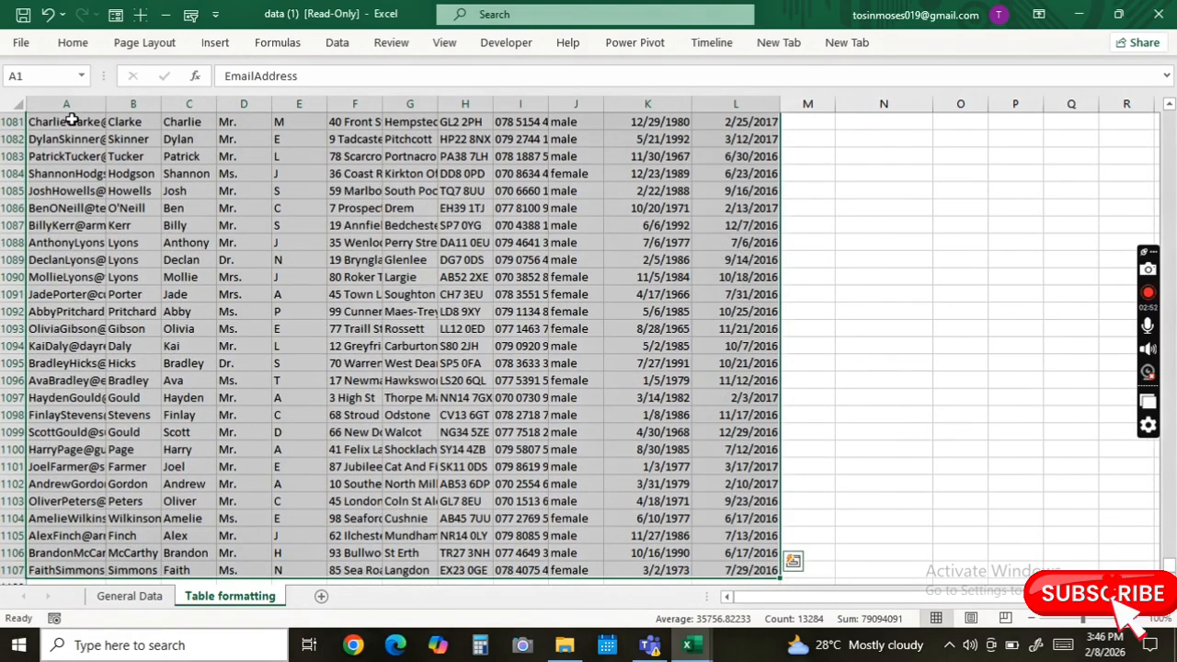
key("ctrl+t")
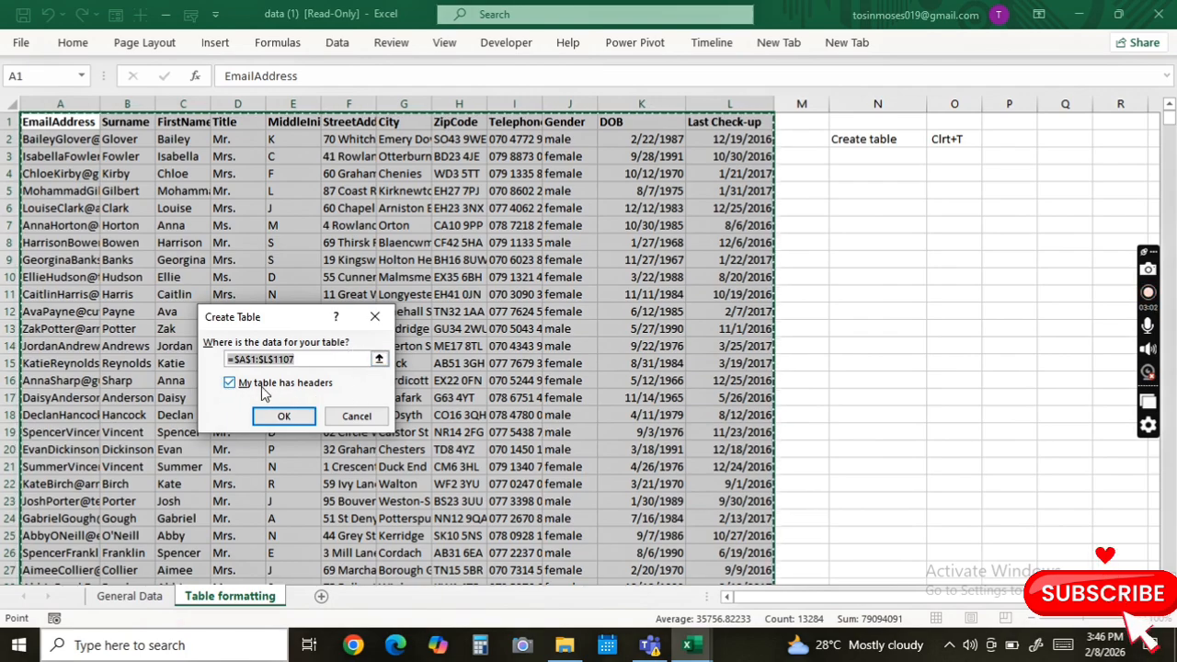
left_click(377, 415)
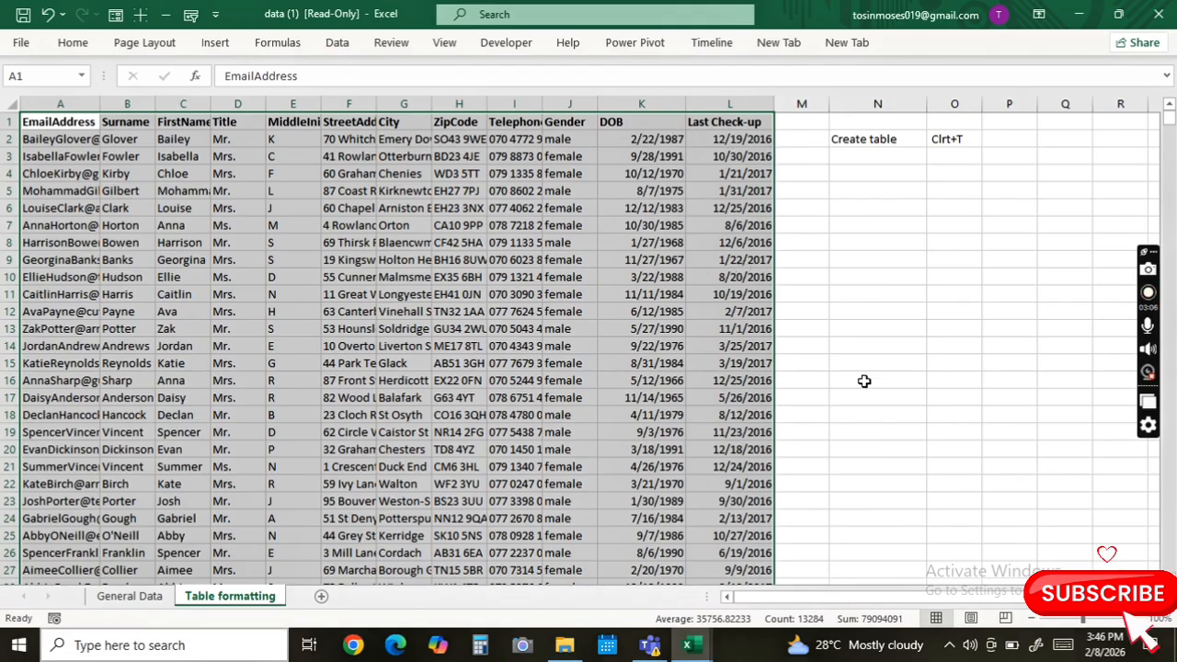
left_click(886, 251)
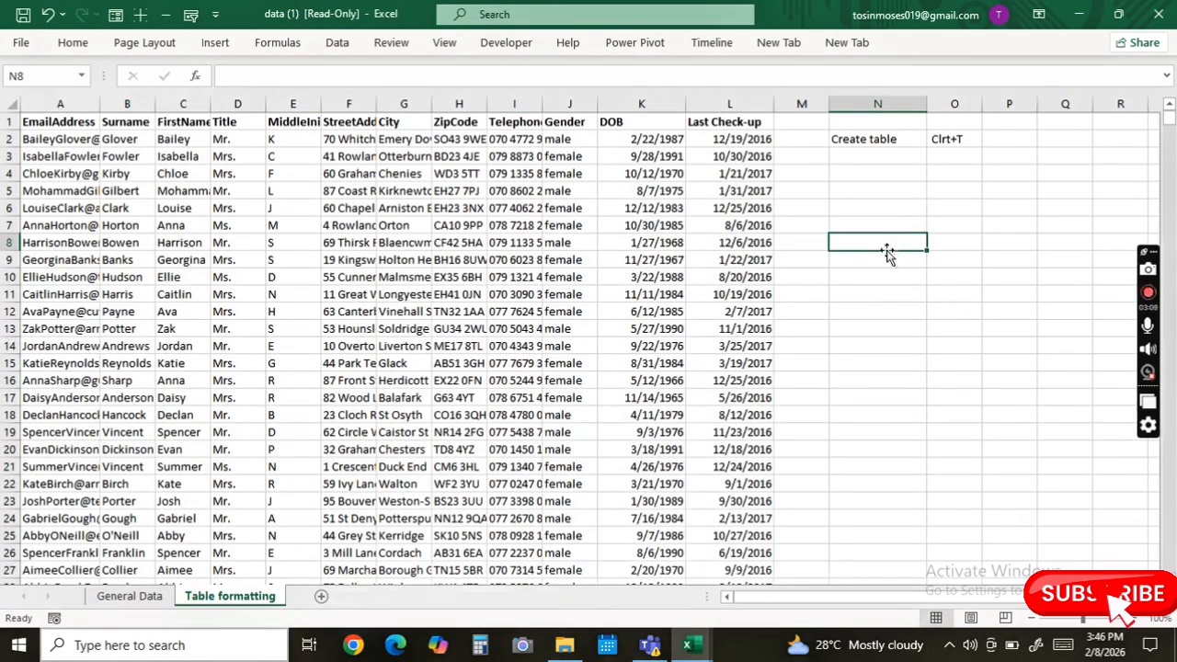
Try to separate the two words of the EmailAddress header in cell A1 with a space
left_click(72, 124)
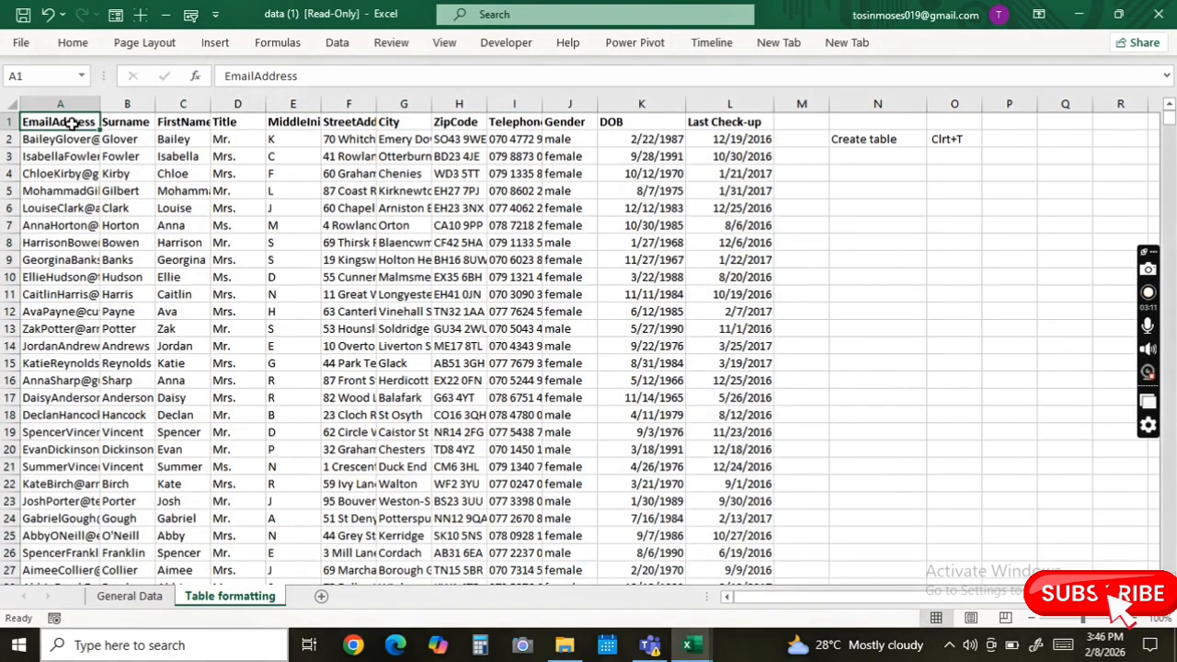
left_click(255, 76)
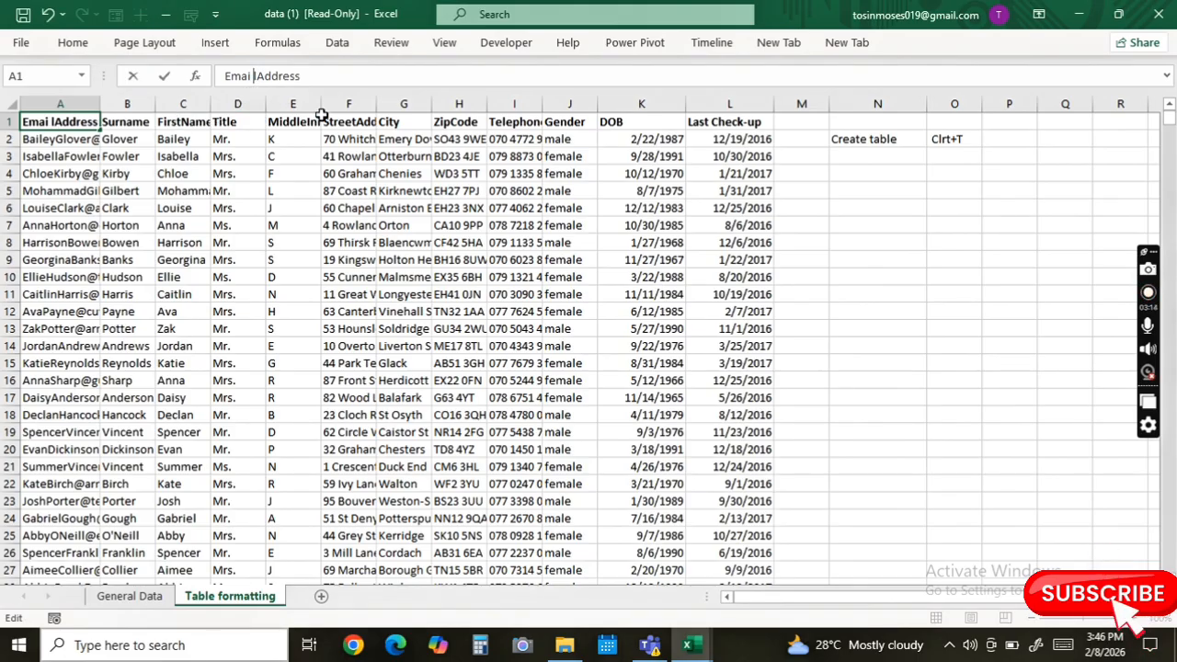
key("Return")
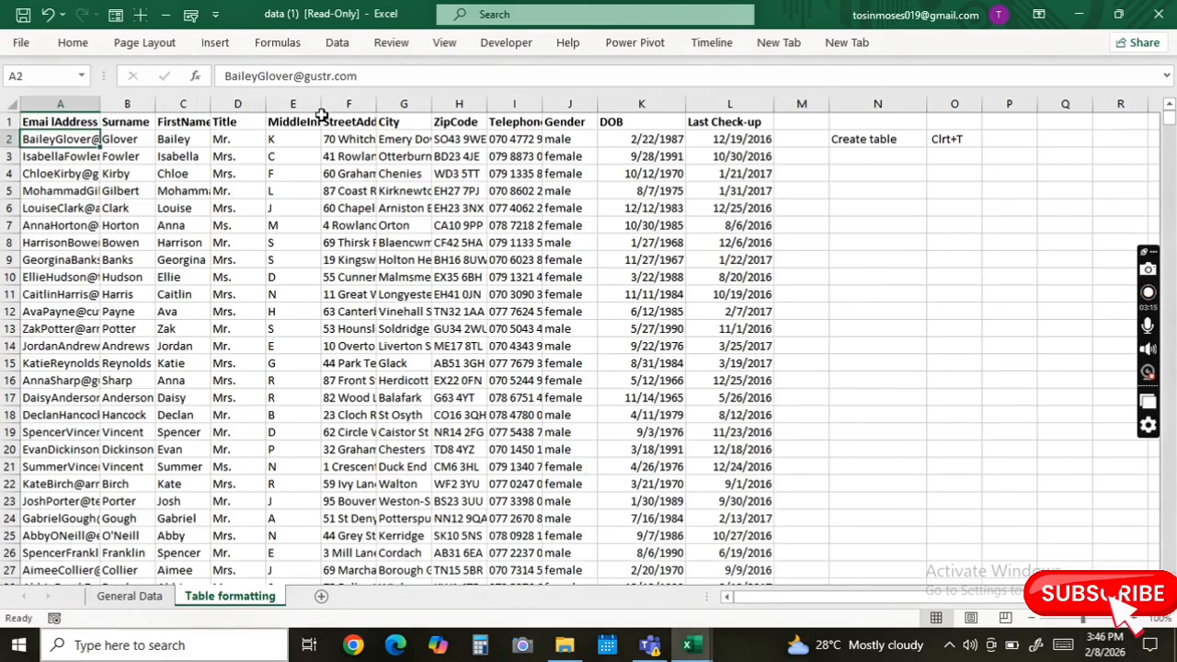
Add spaces to the headers in C1, E1 and F1 so they read "First Name", "Middle Initial" and "Street Address"
left_click(188, 121)
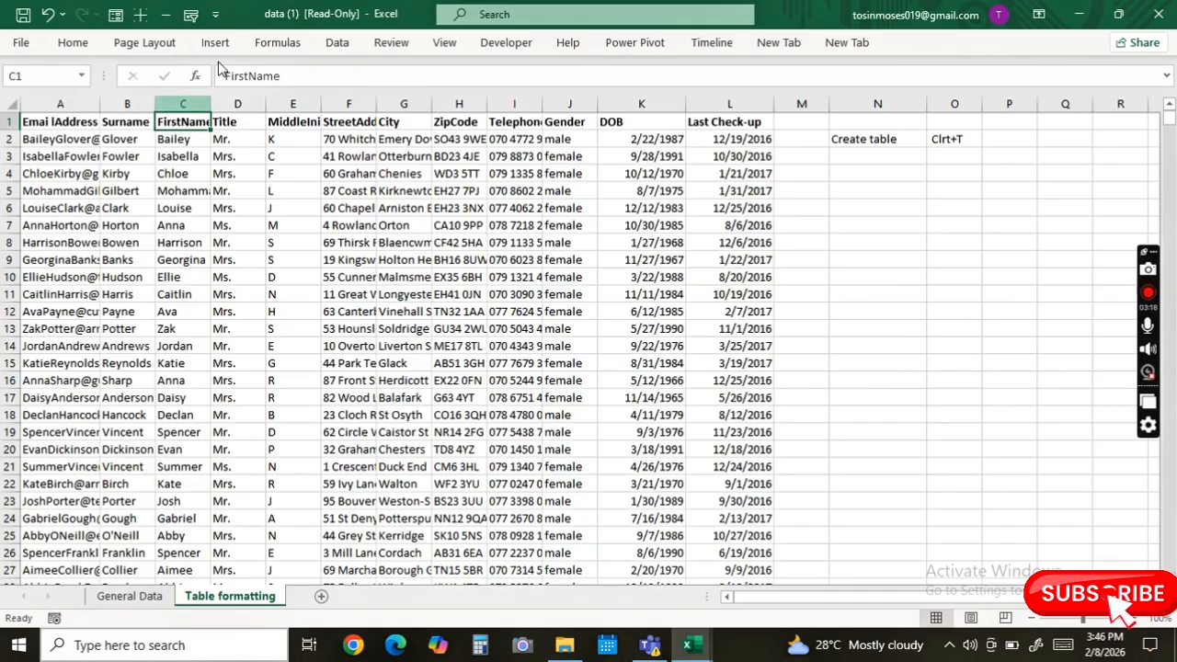
left_click(249, 72)
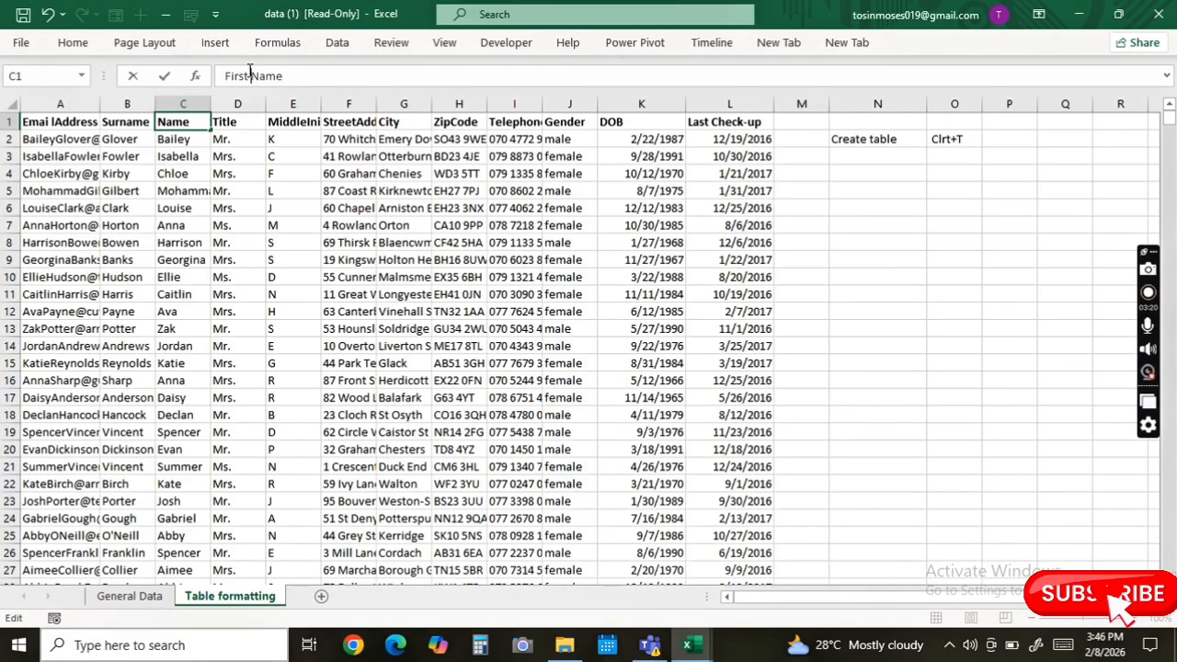
key("Return")
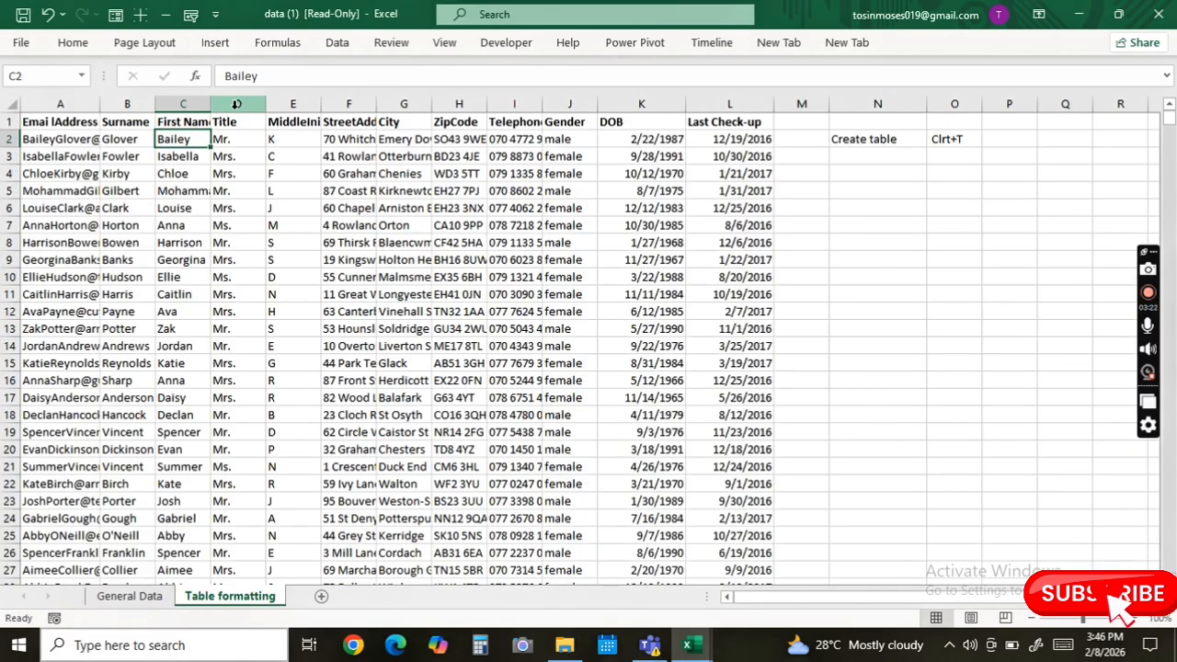
left_click(290, 121)
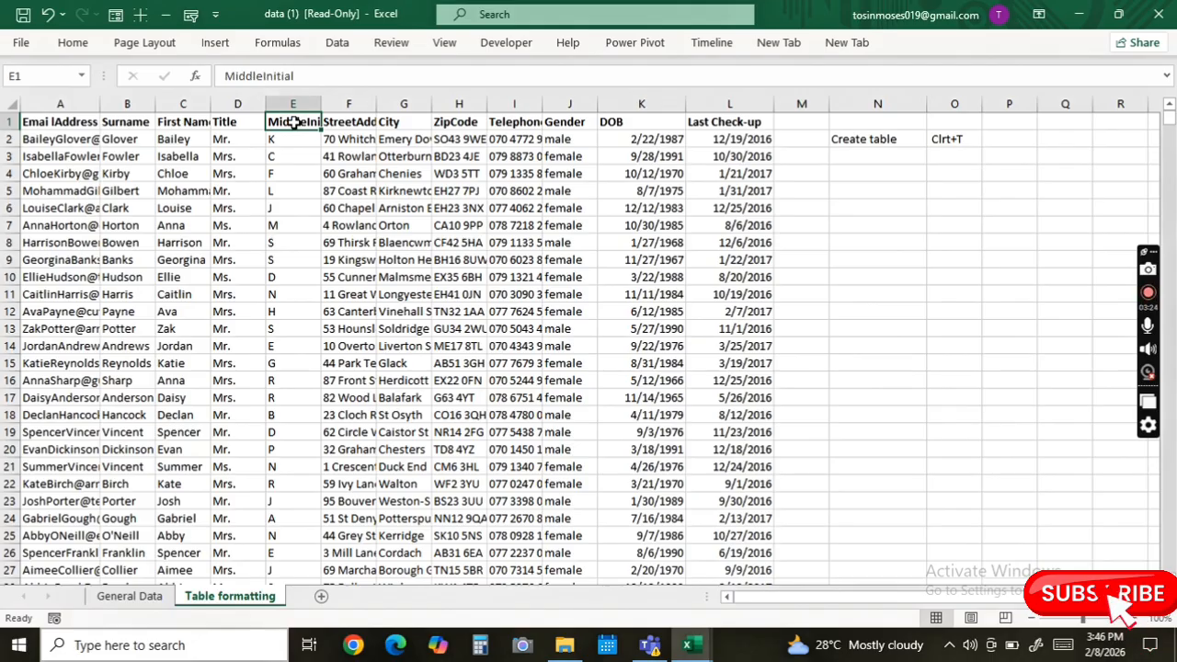
left_click(264, 77)
key("Return")
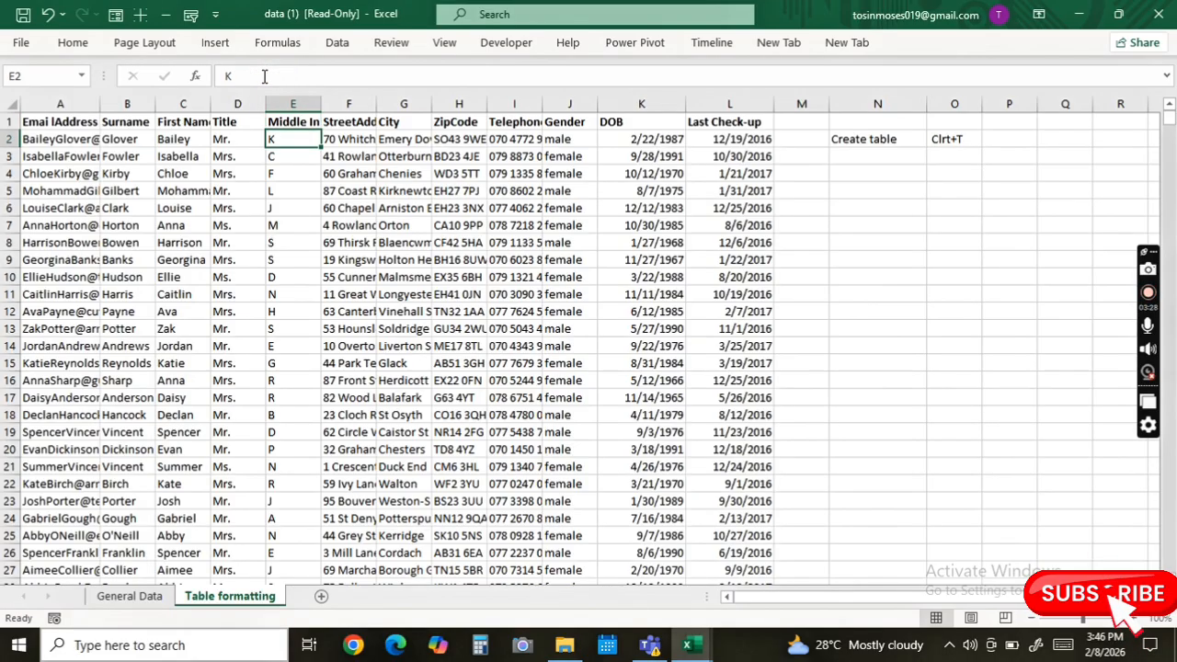
left_click(359, 122)
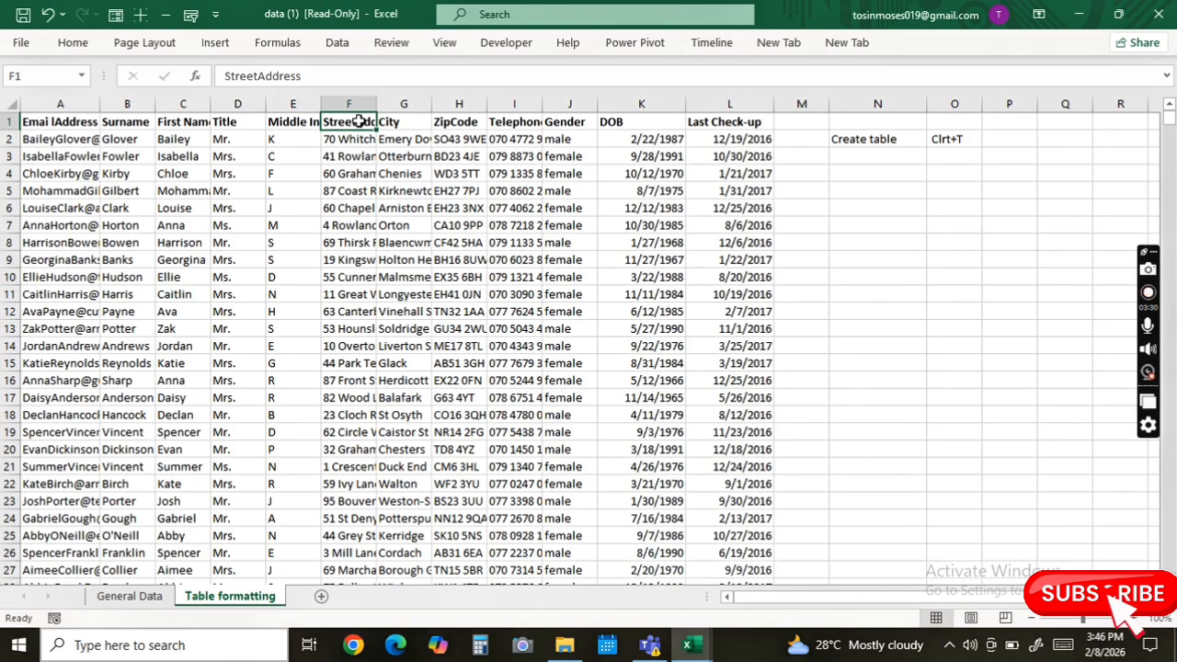
left_click(261, 77)
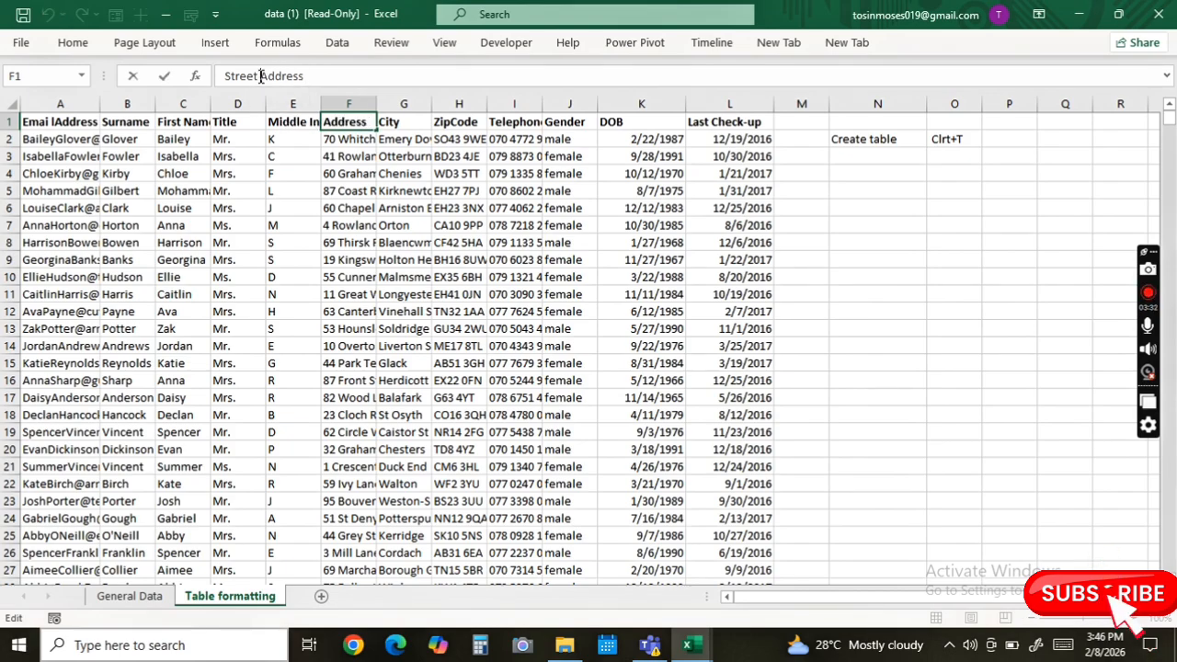
key("Return")
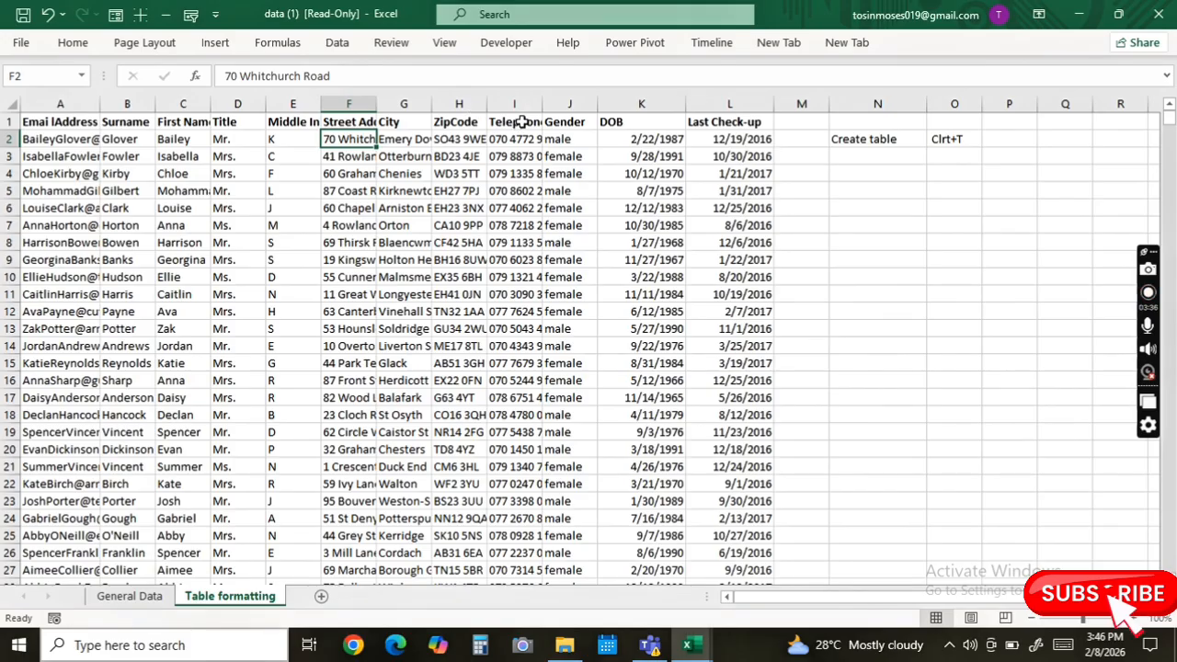
Widen the TelephoneNumber, ZipCode, Street Address, City and email address columns so their contents fit
left_click_drag(543, 108, 580, 110)
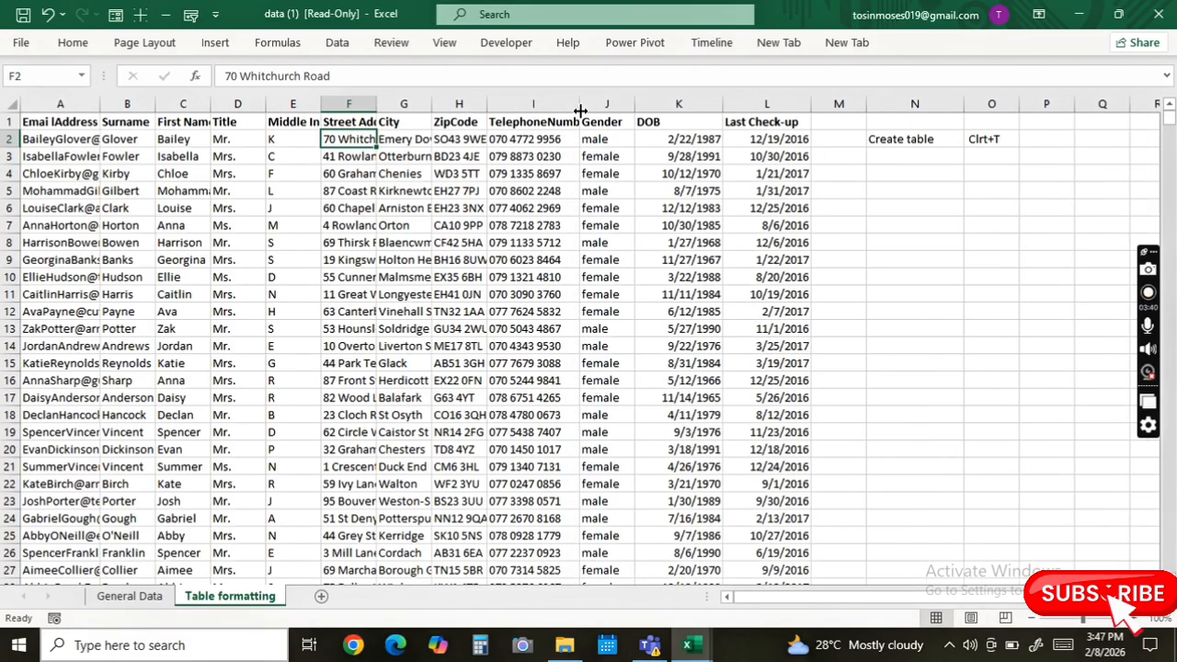
double_click(580, 110)
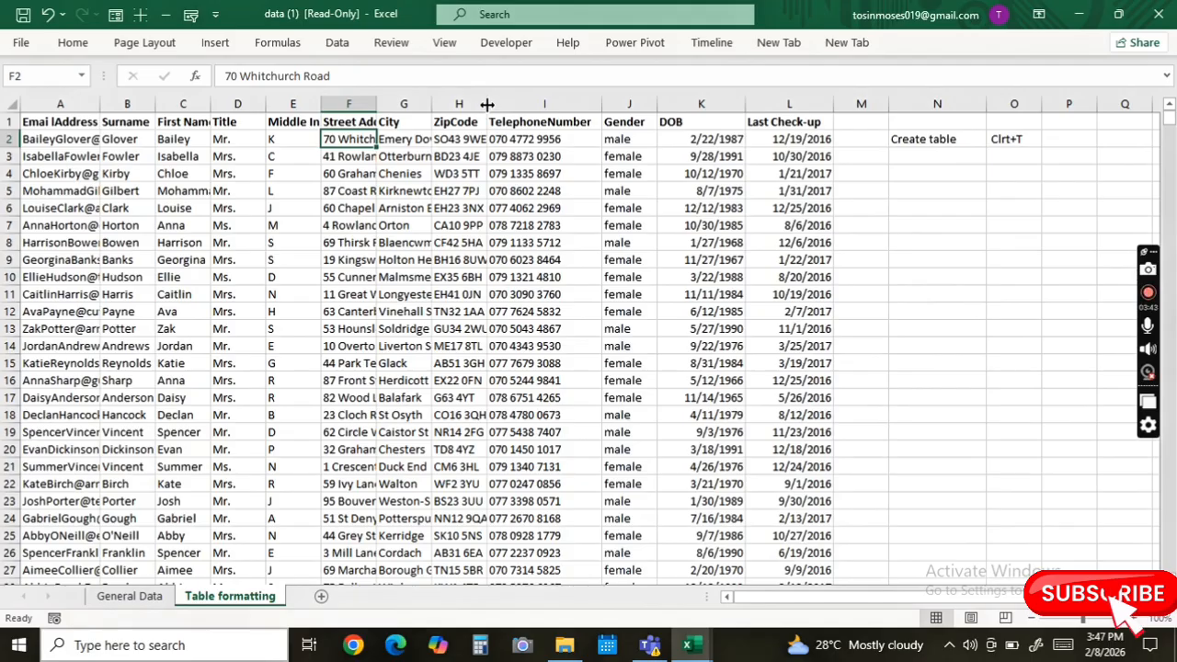
left_click_drag(487, 105, 519, 105)
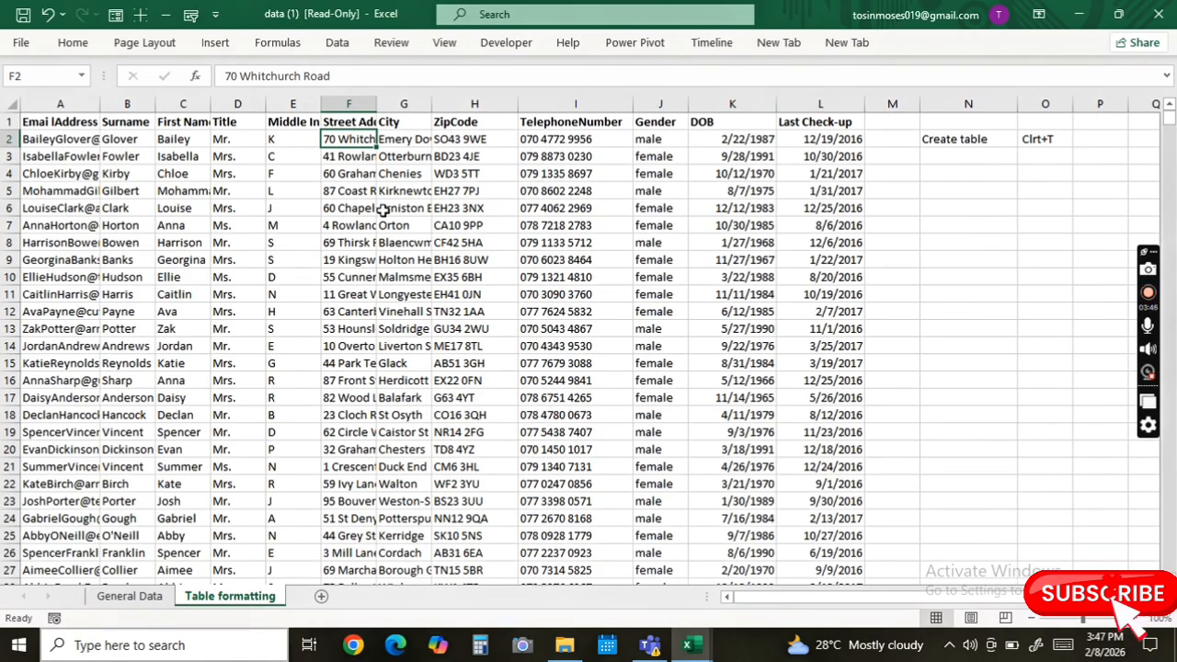
left_click_drag(431, 103, 501, 99)
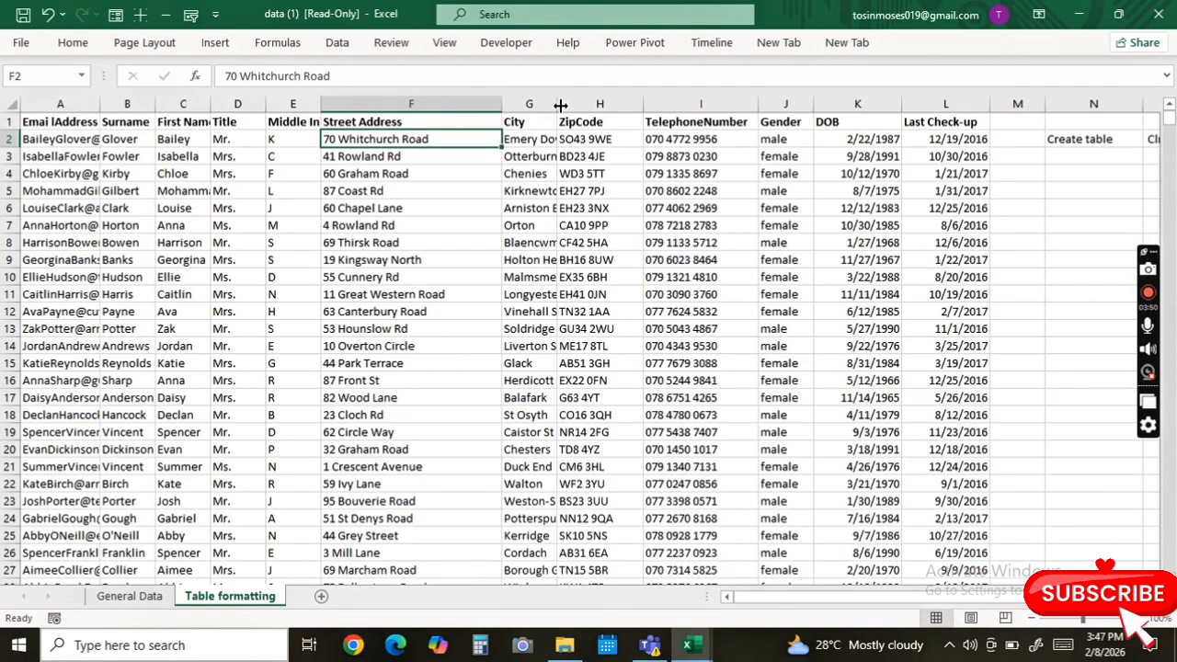
left_click_drag(557, 105, 622, 111)
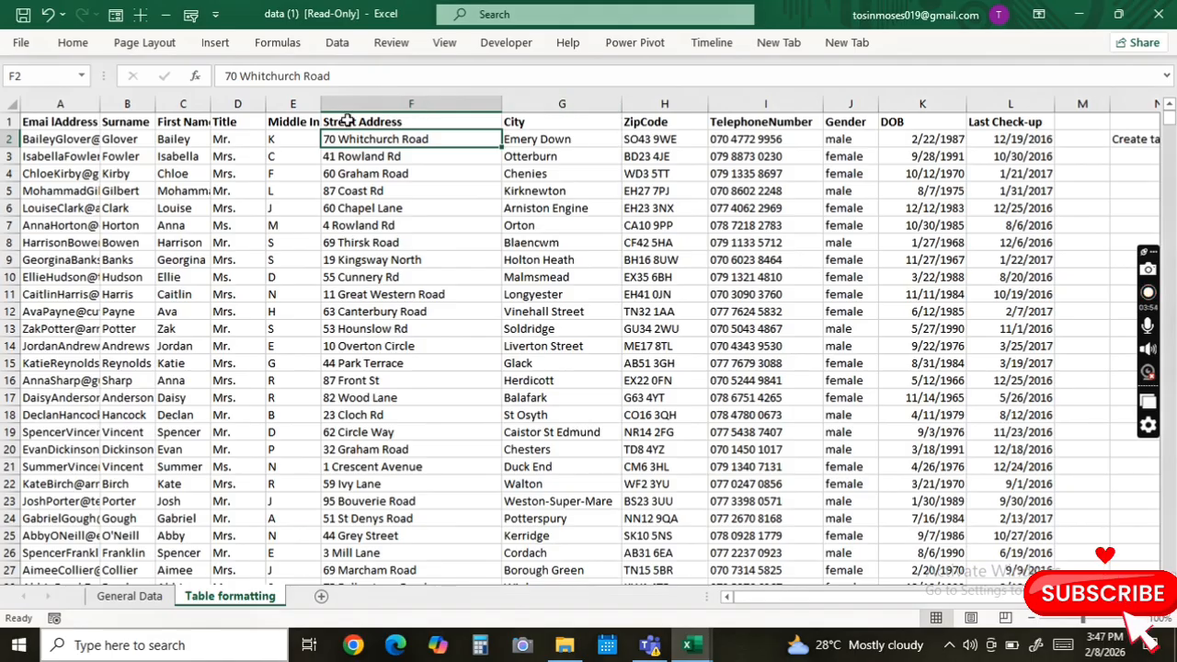
left_click_drag(97, 101, 236, 112)
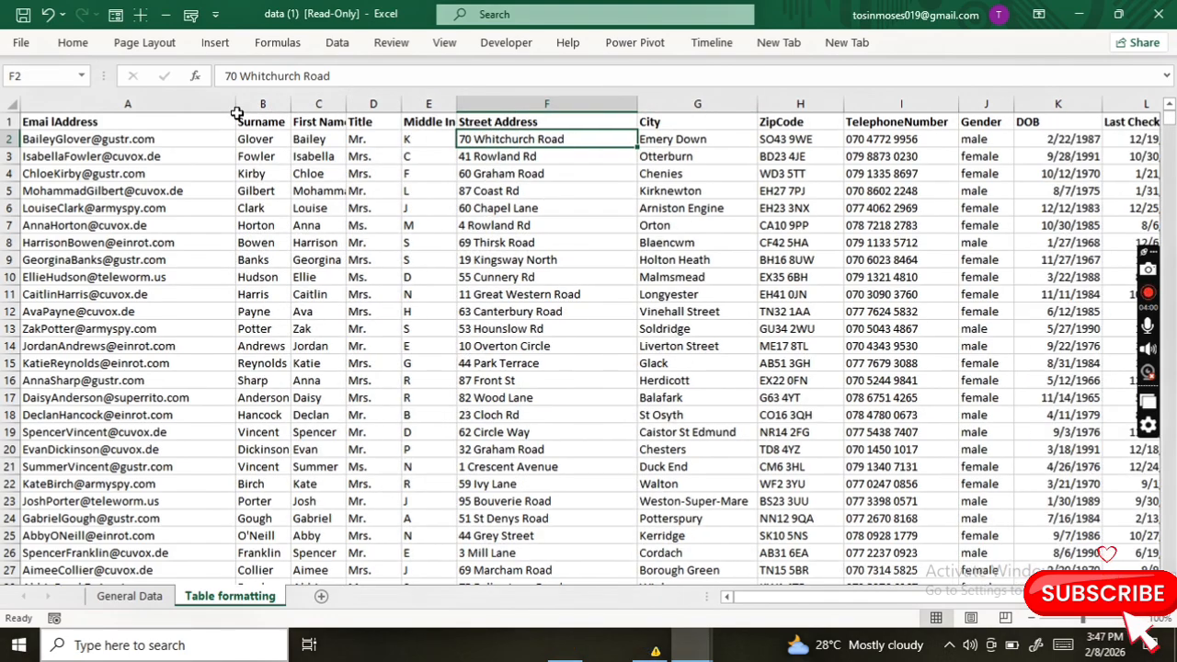
Convert the data range A1:L1107 into an Excel table with headers
left_click(37, 121)
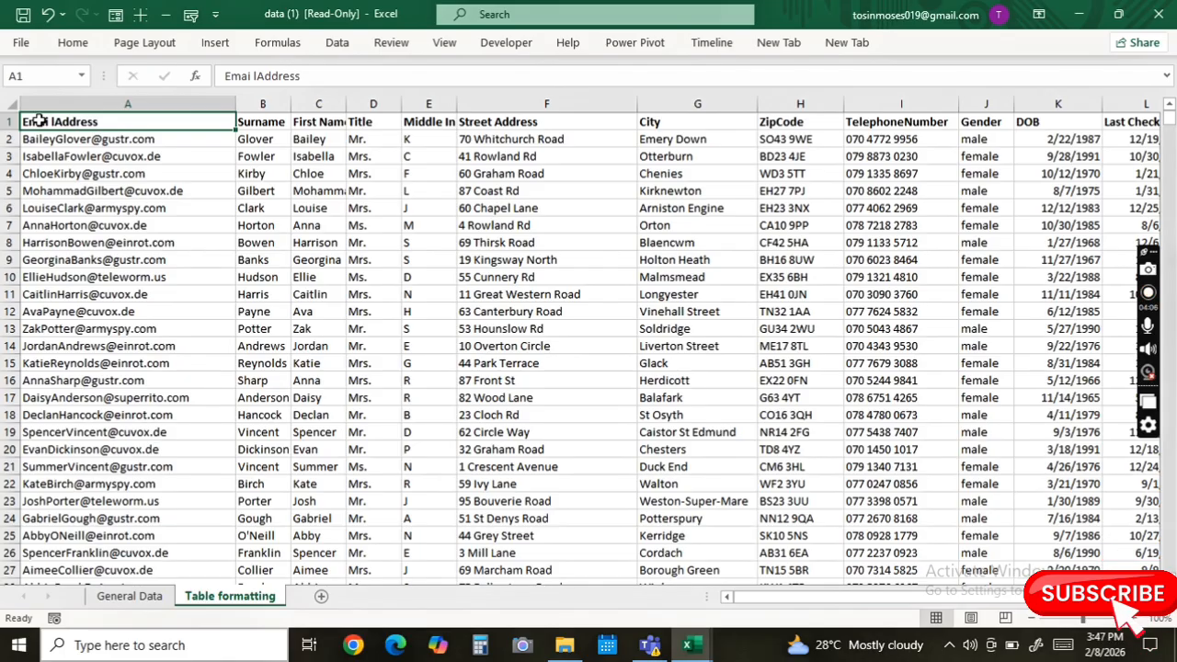
key("ctrl+shift+End")
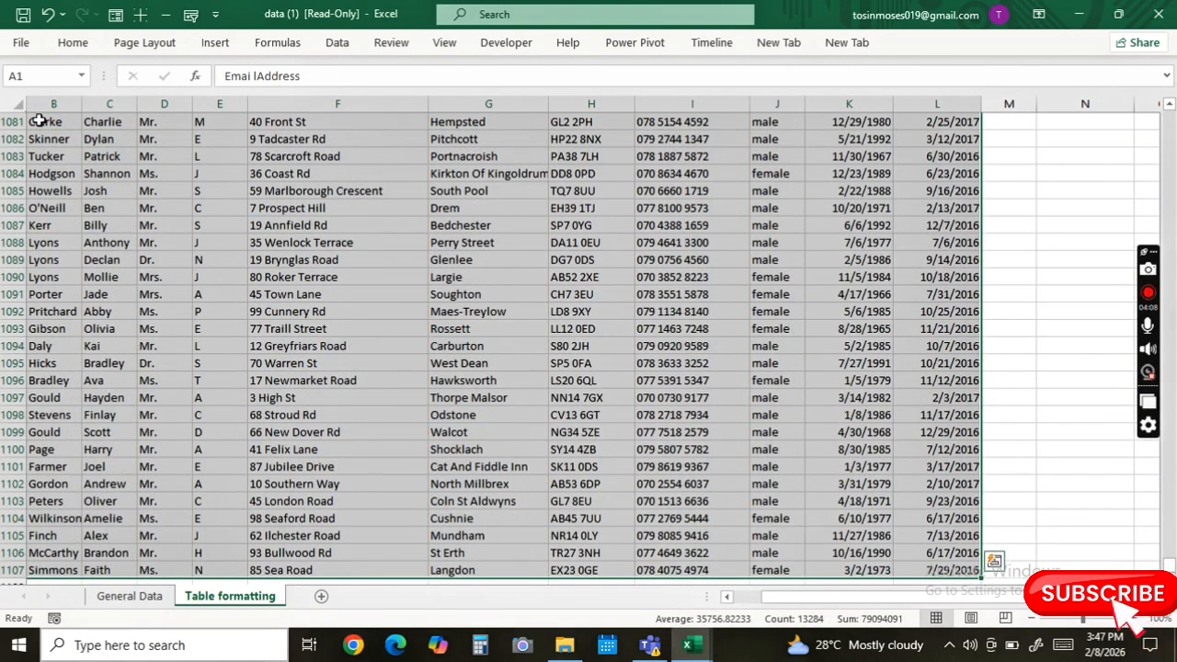
key("ctrl+t")
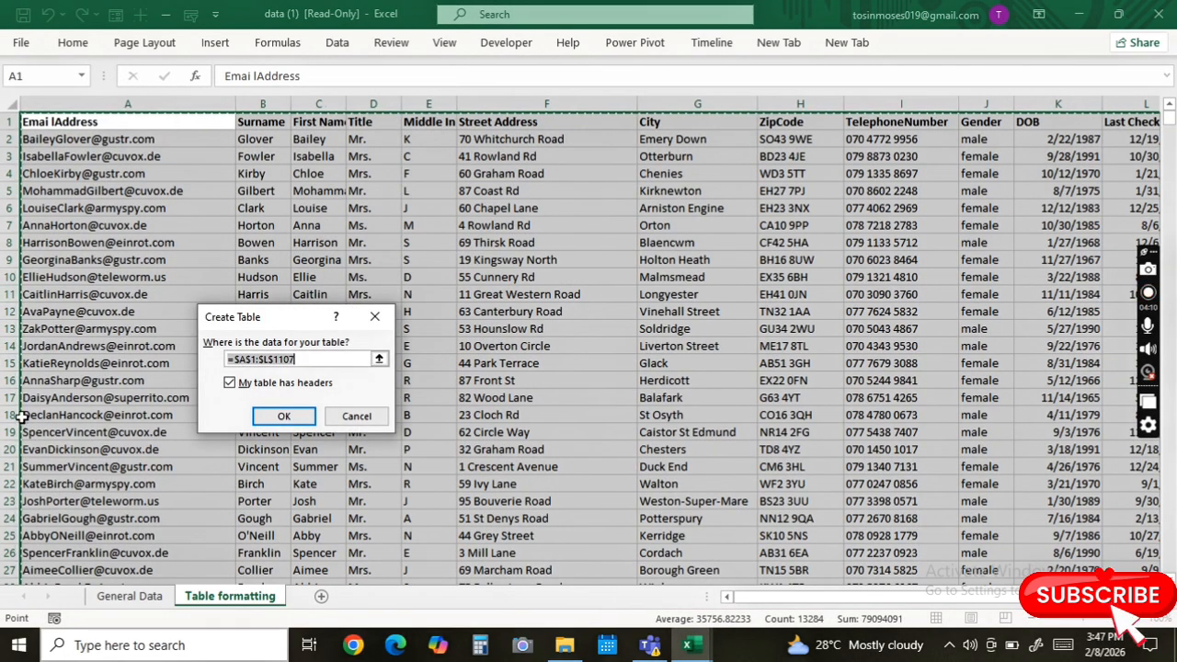
left_click(294, 423)
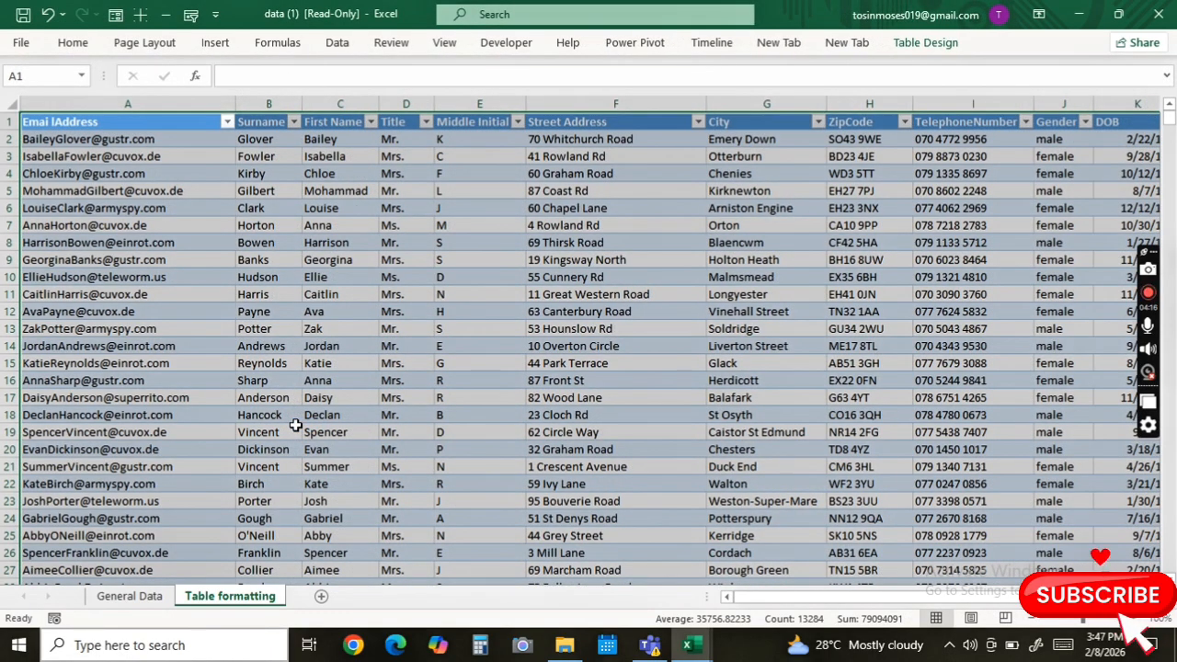
Correct the misplaced space in the table header in cell A1 so it reads "Email Address"
left_click(82, 122)
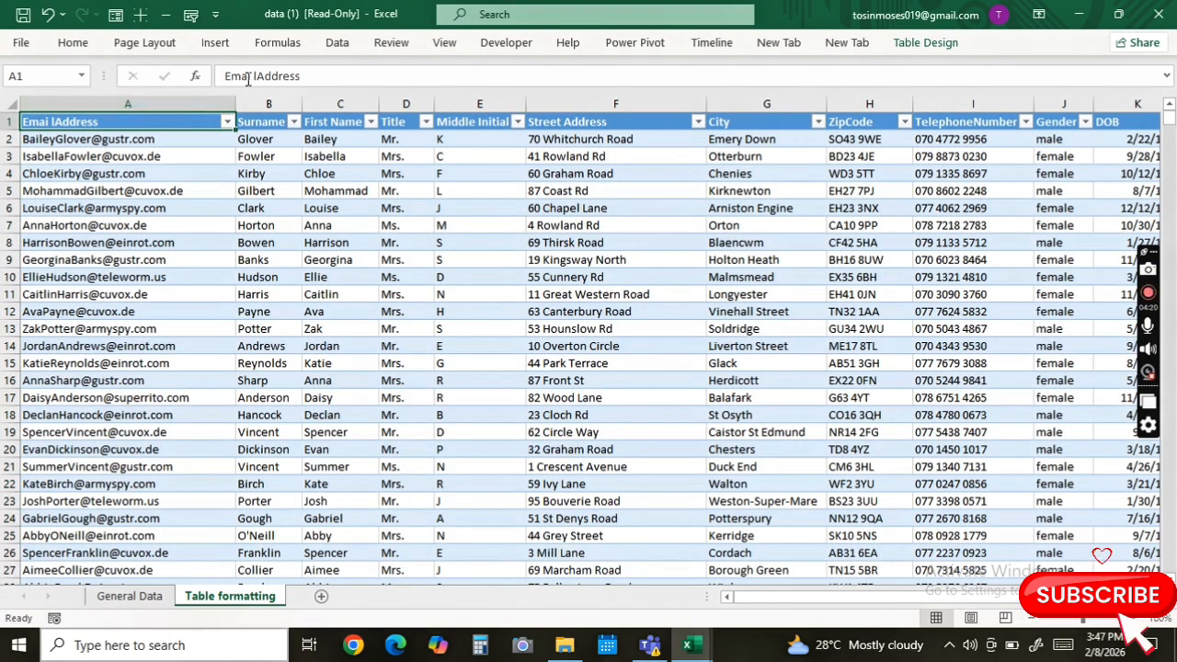
left_click(254, 76)
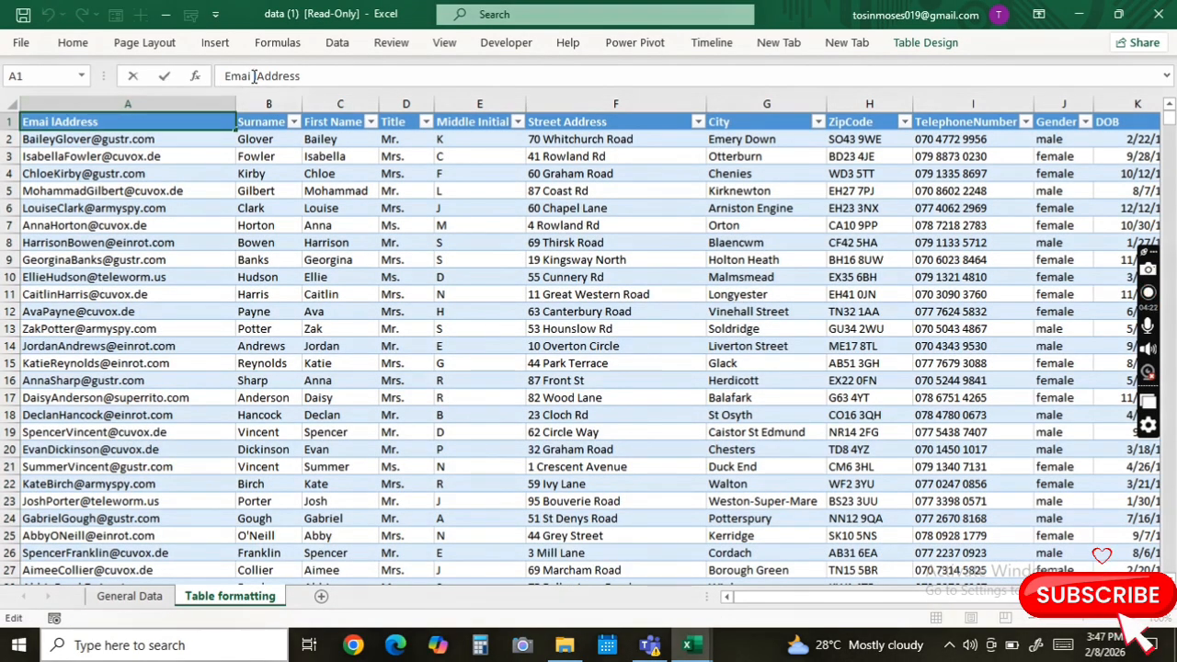
key("BackSpace")
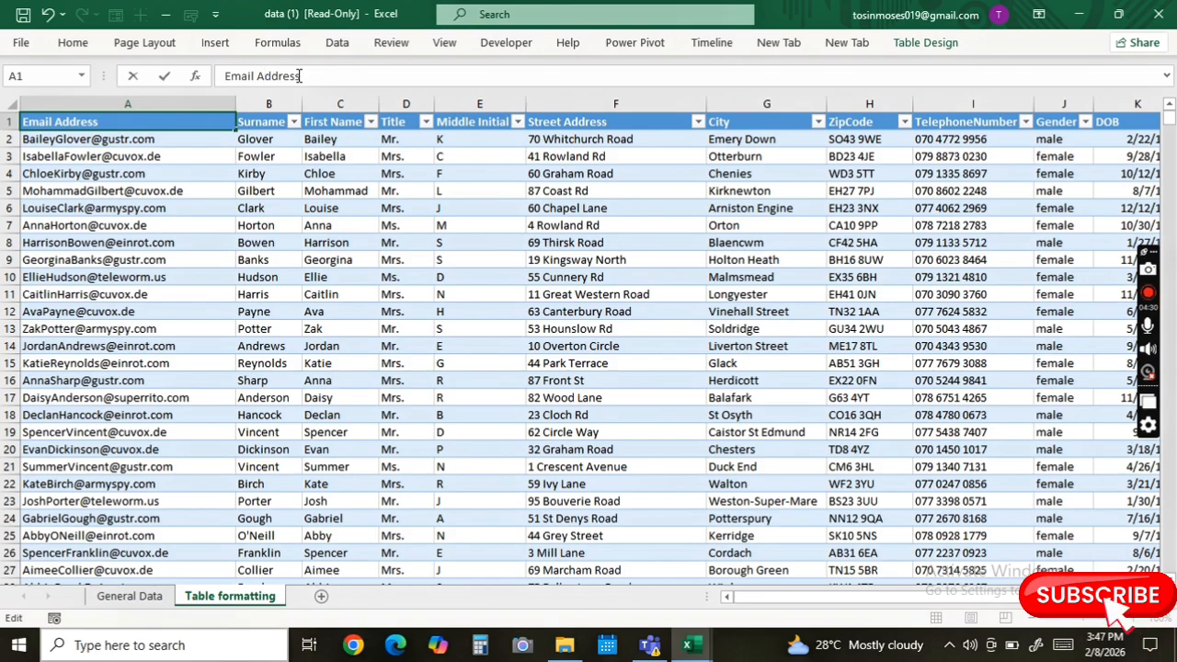
key("Return")
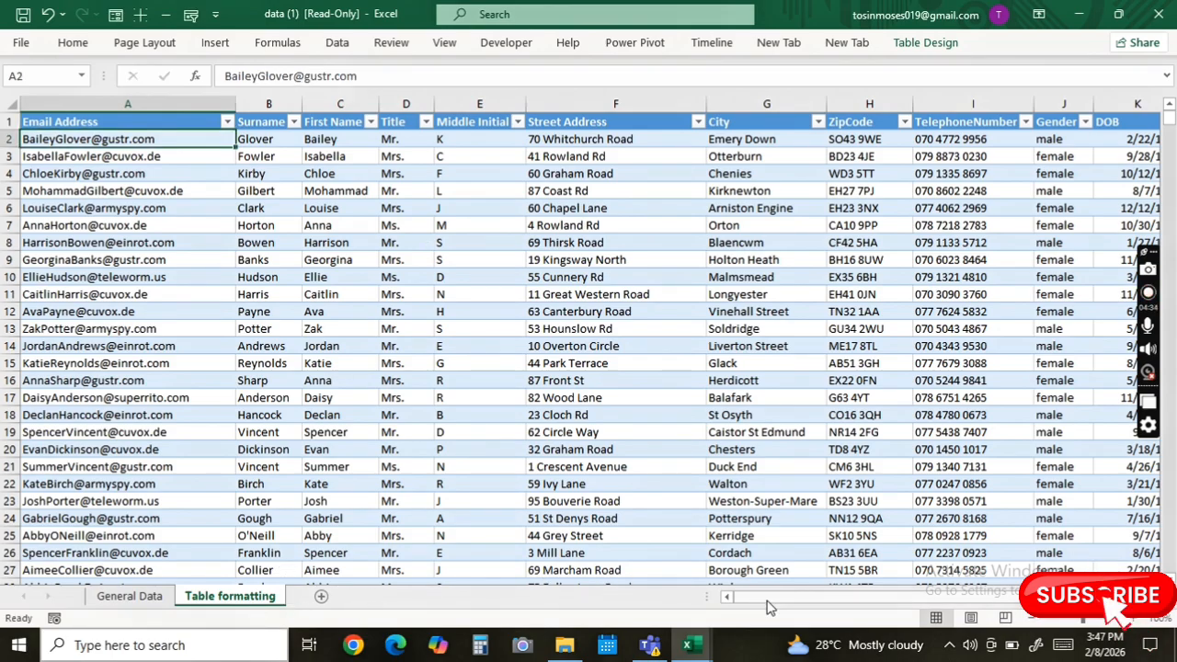
left_click_drag(771, 607, 813, 607)
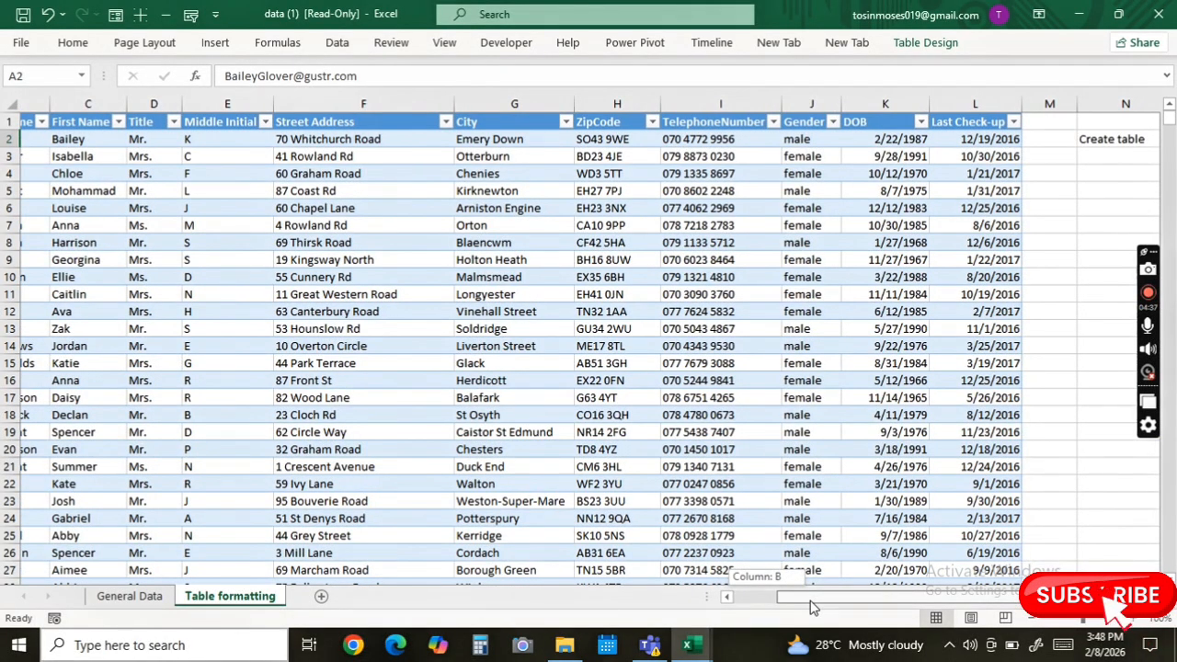
left_click_drag(813, 607, 763, 609)
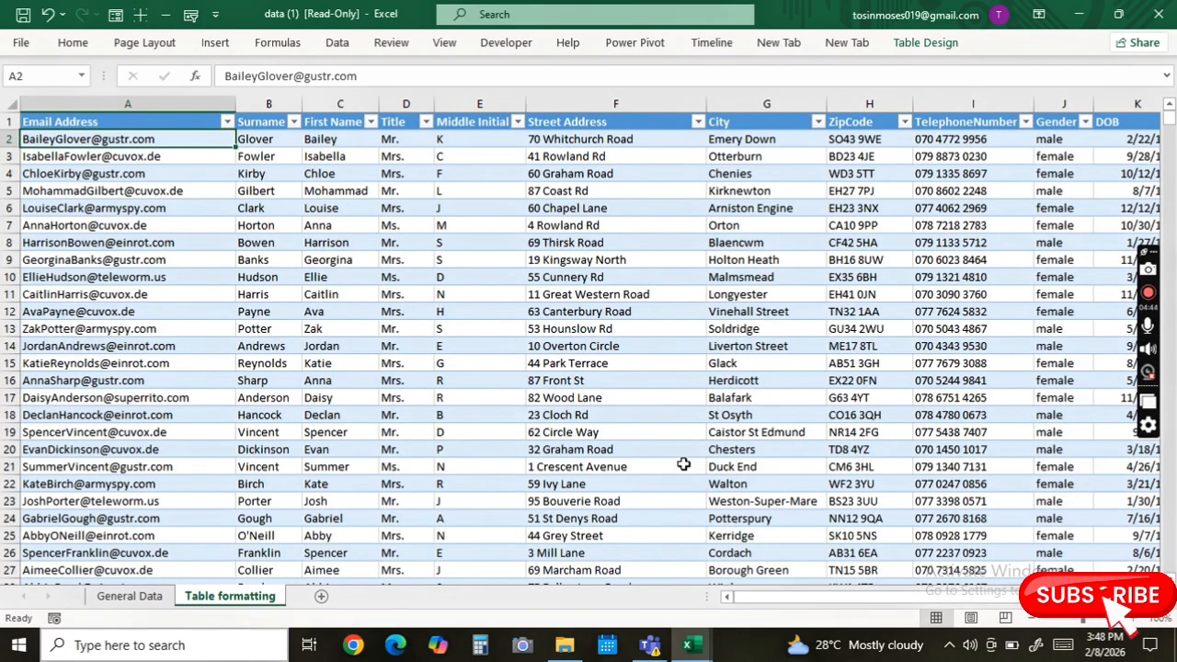
Add a new sheet after Table formatting and name it "Table formatting 2"
left_click(319, 599)
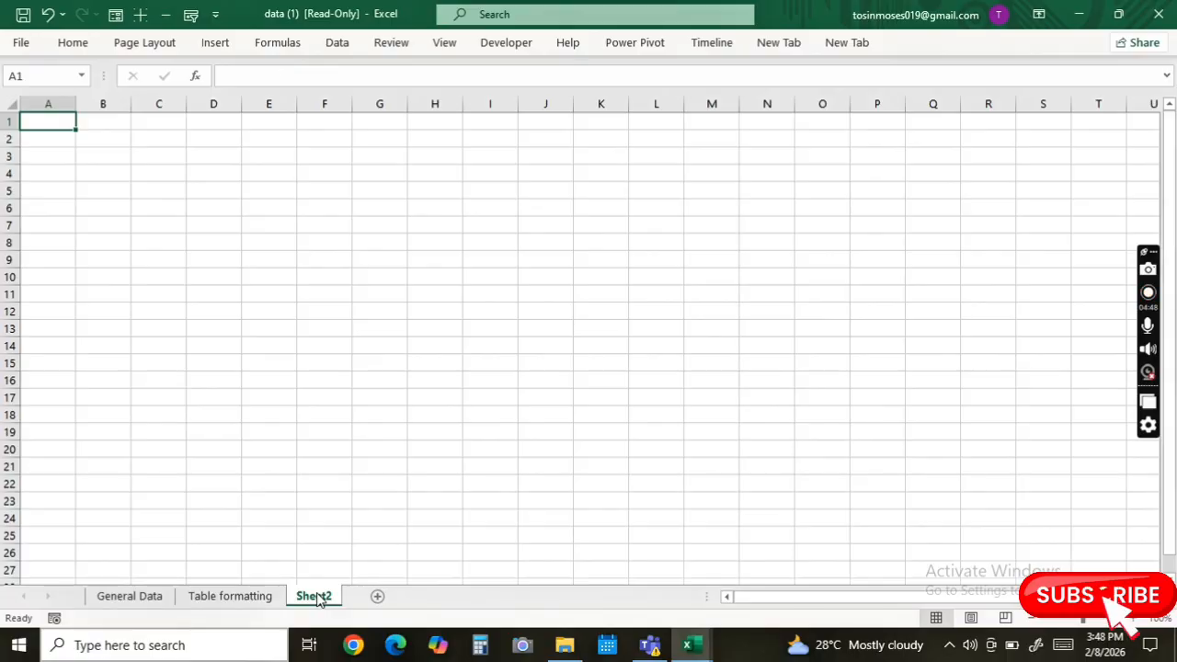
double_click(312, 595)
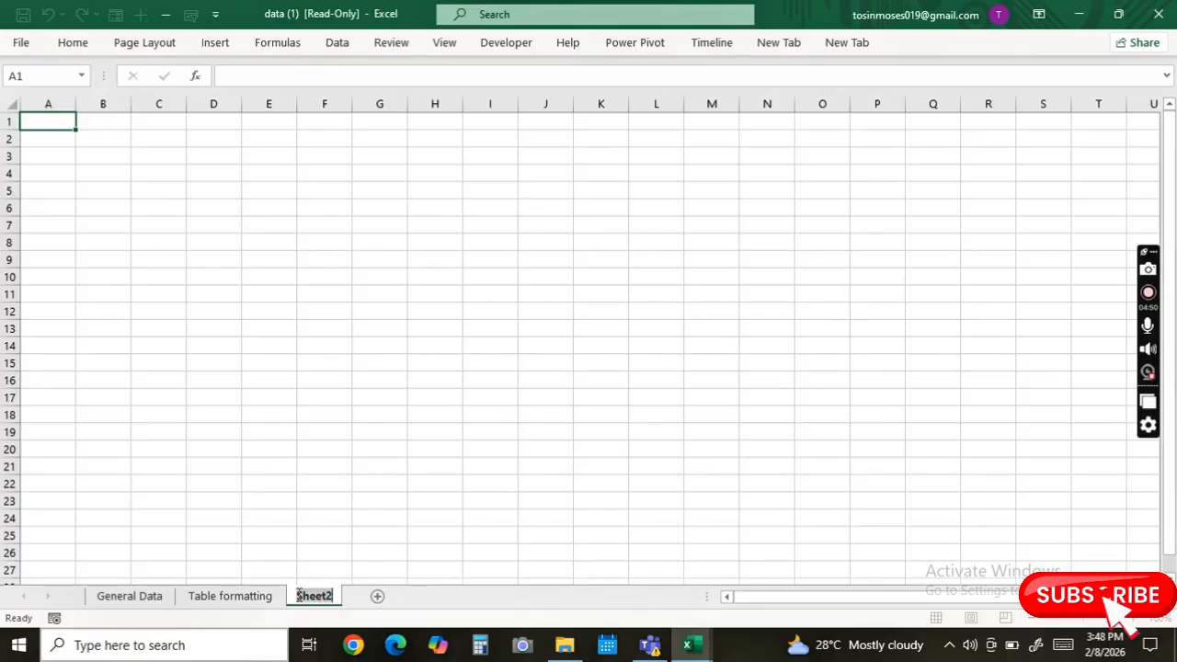
key("BackSpace")
type("Ta")
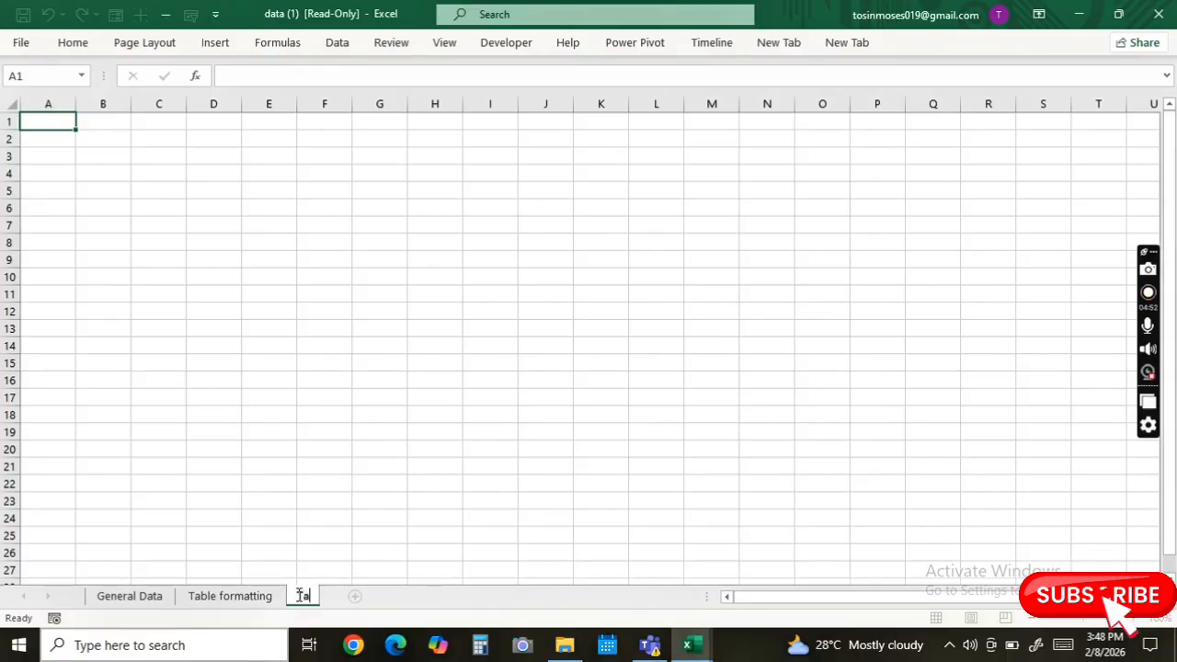
type("ble")
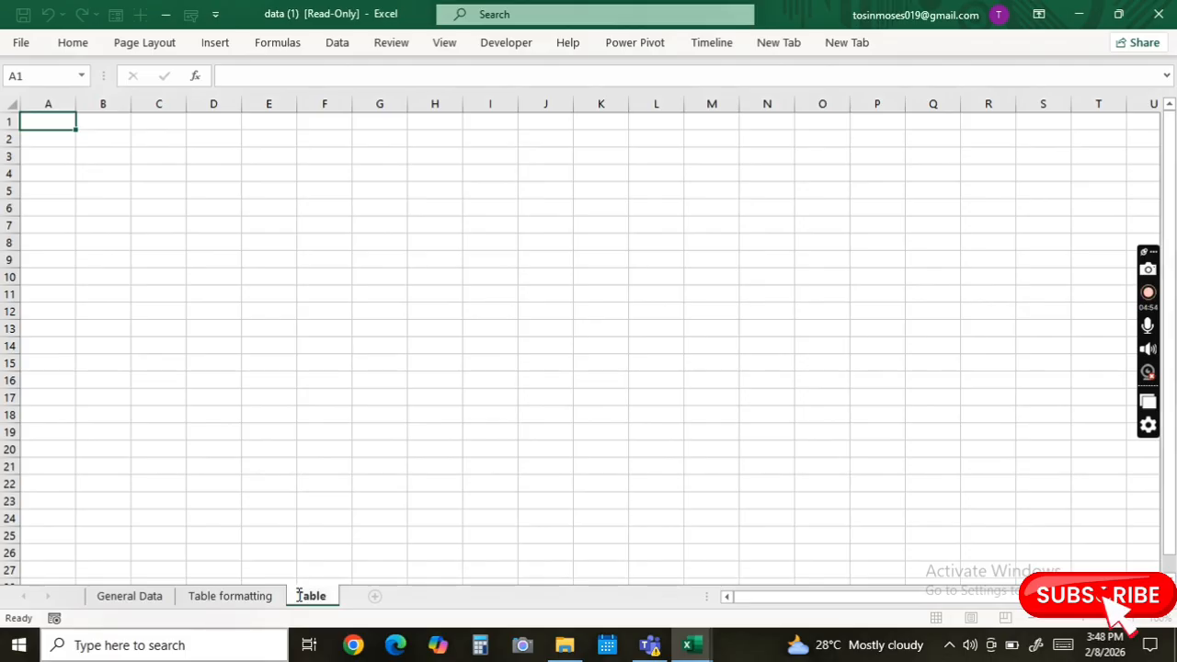
type(" format")
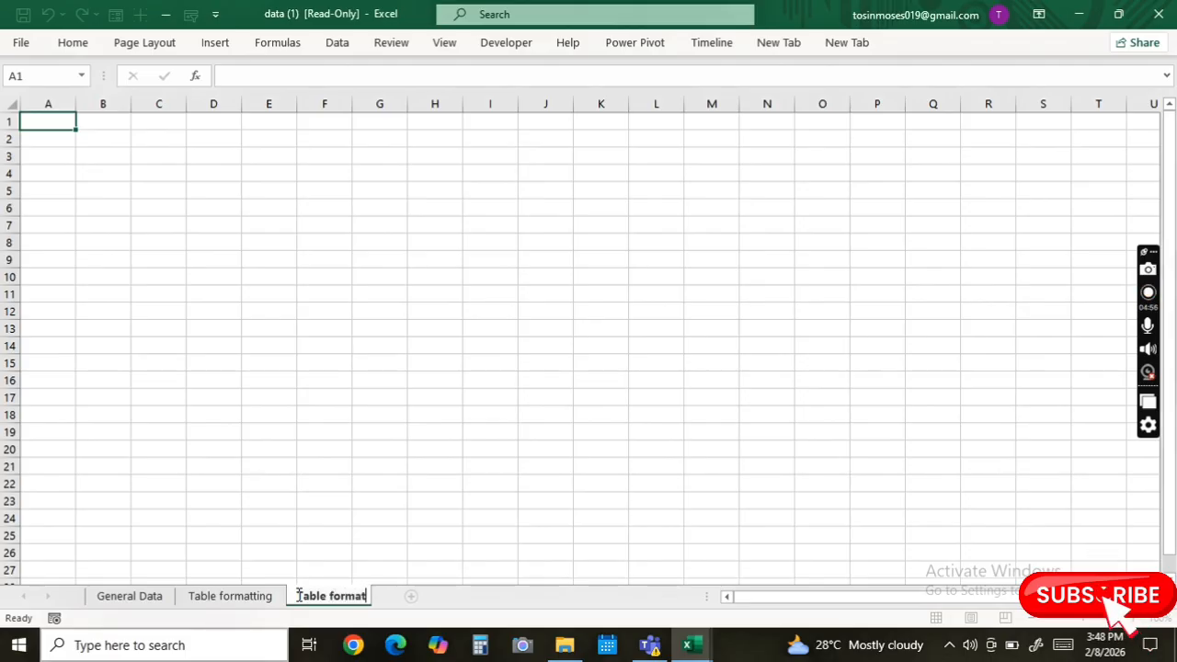
type("ting")
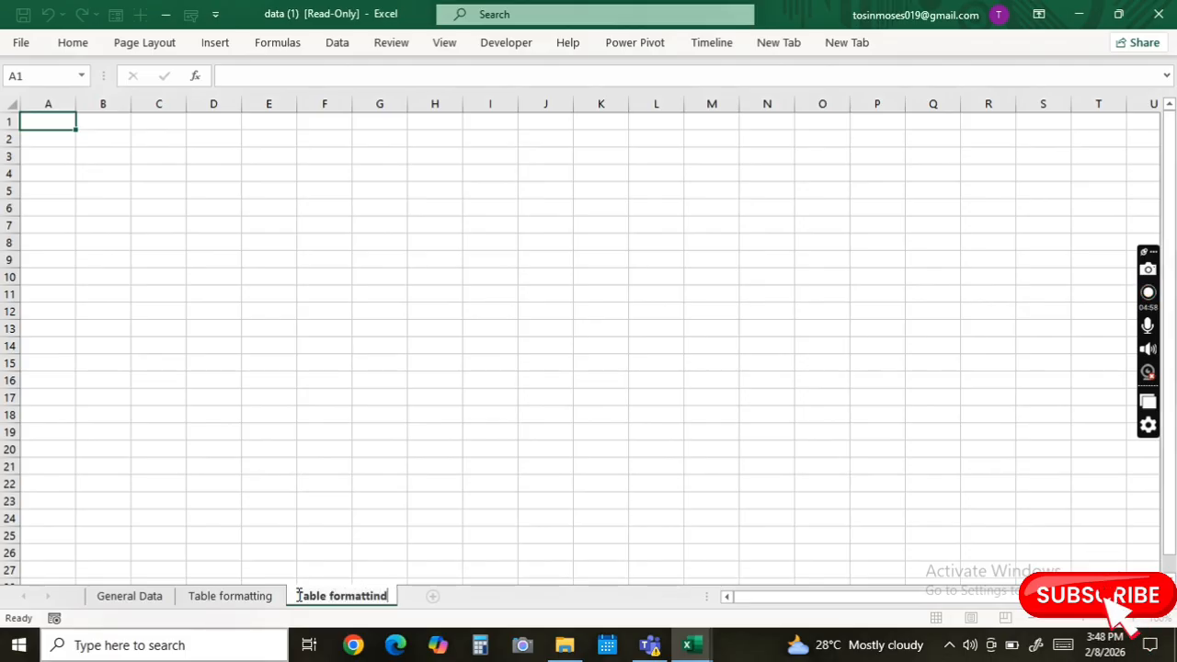
type(" 2")
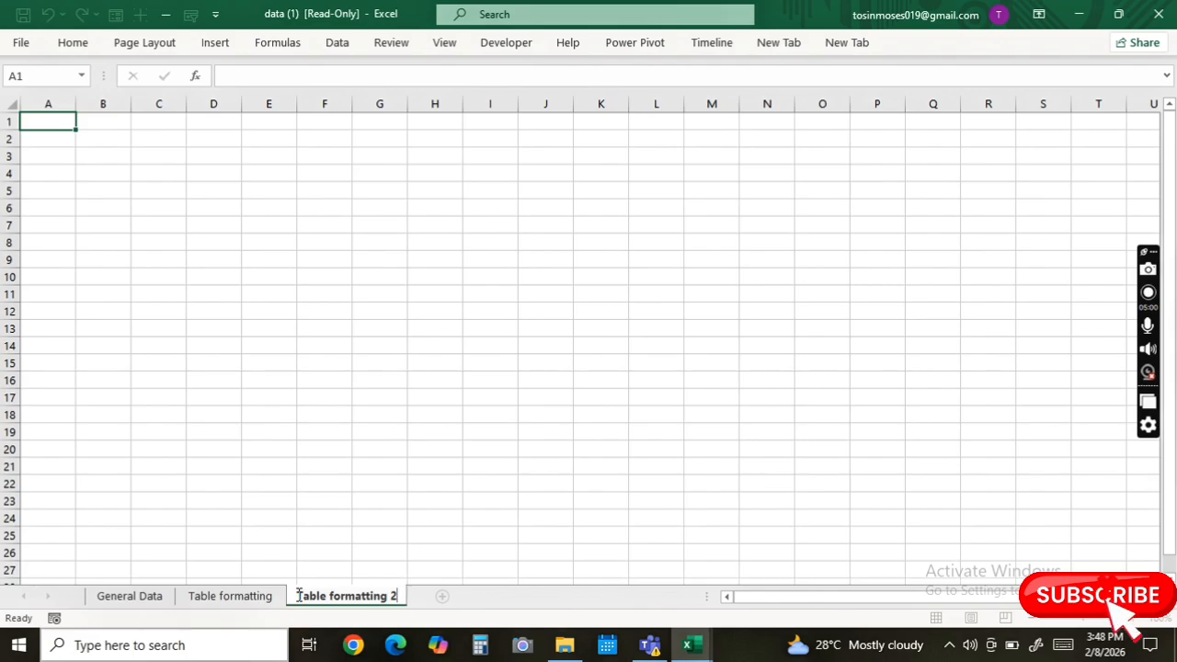
key("Return")
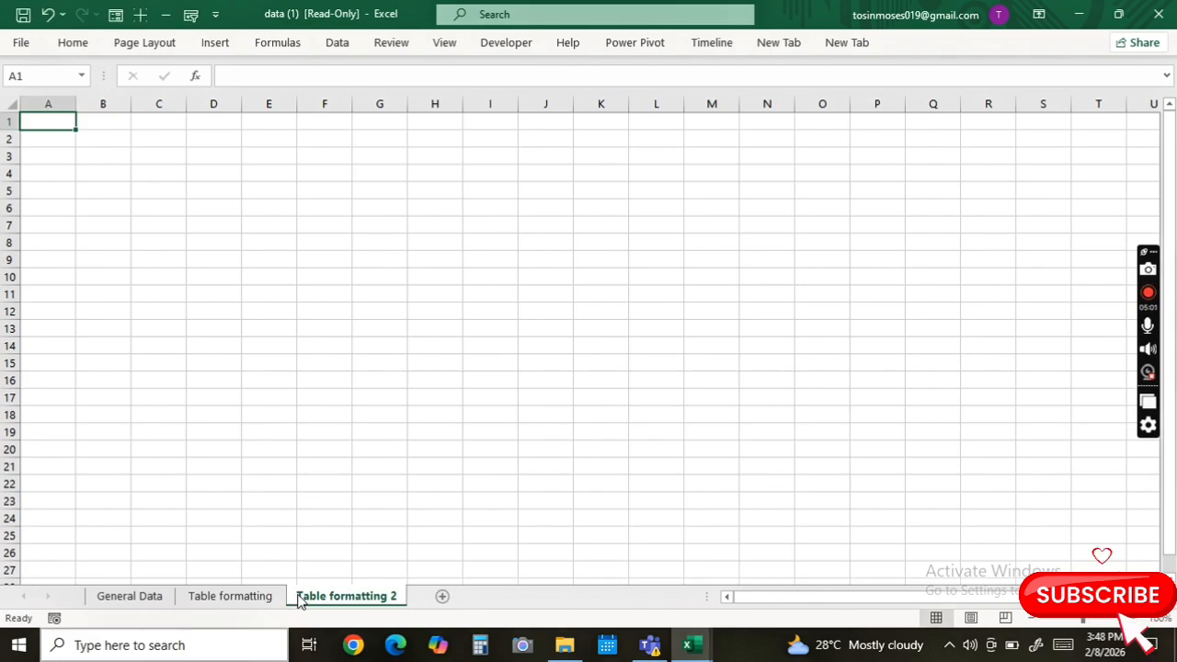
Copy the whole data range from the General Data sheet into Table formatting 2, starting at cell A1
left_click(117, 598)
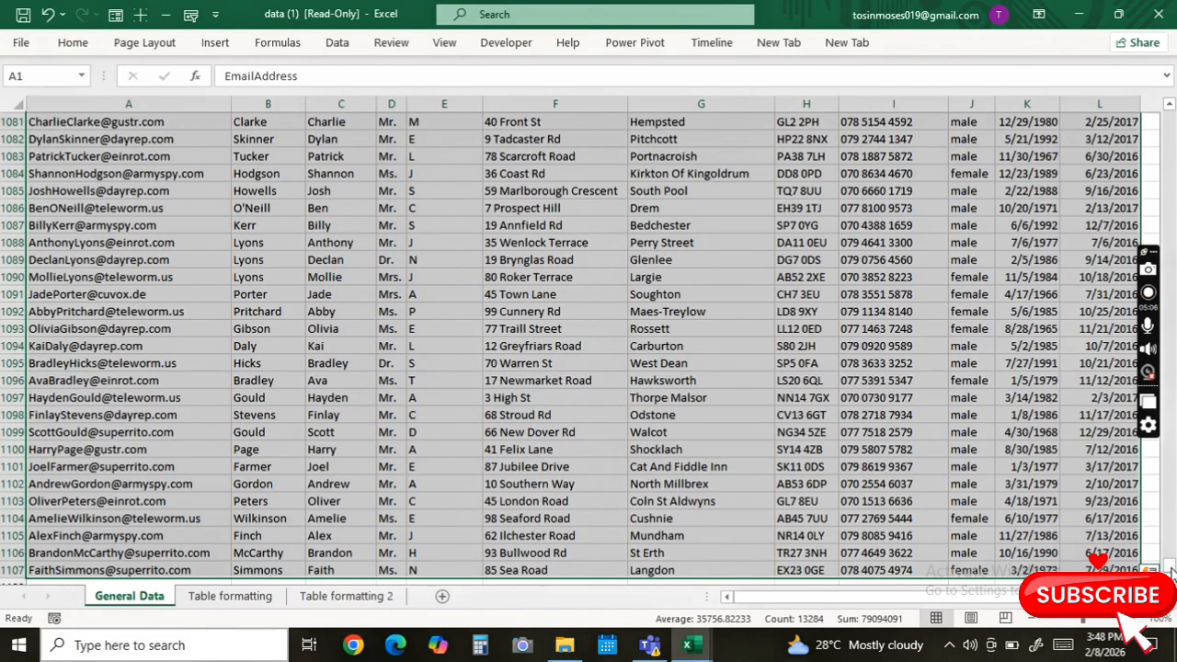
key("ctrl+c")
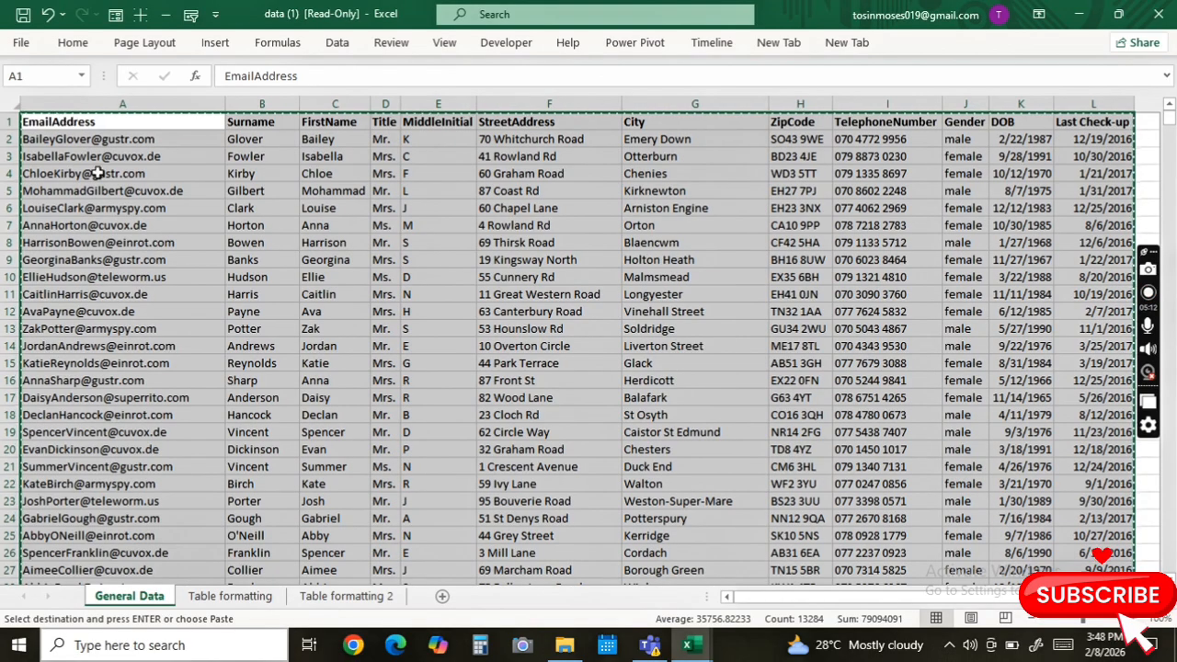
left_click(354, 596)
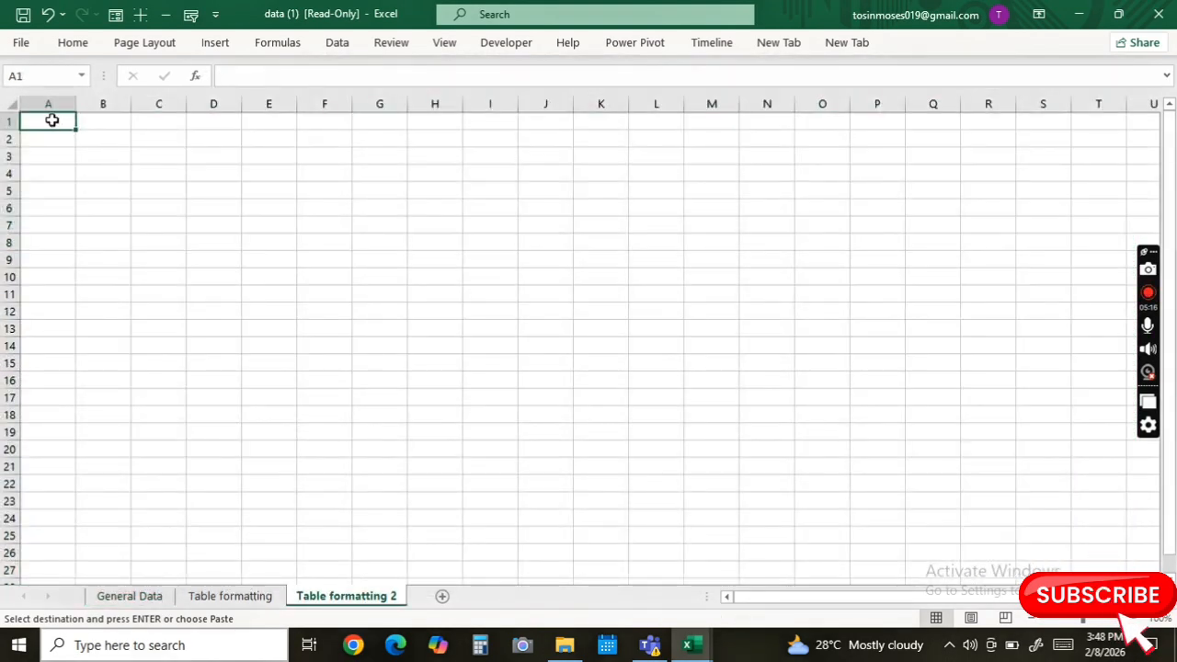
key("ctrl+v")
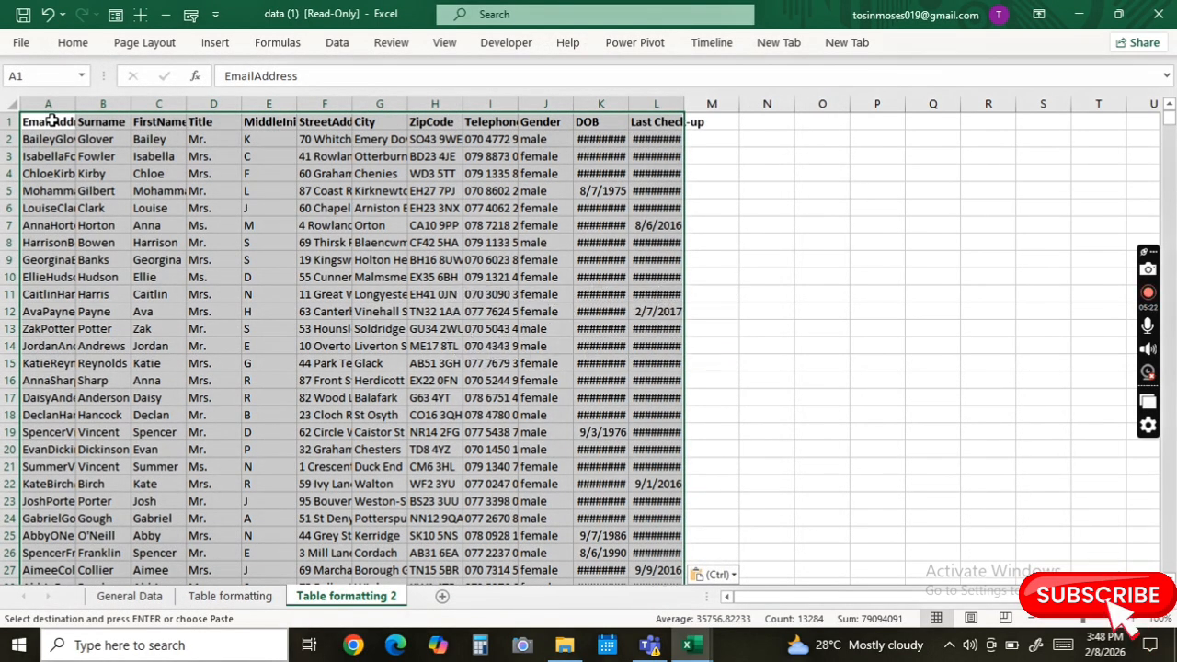
AutoFit the widths of all the pasted columns on Table formatting 2
key("alt+h")
key("o")
key("i")
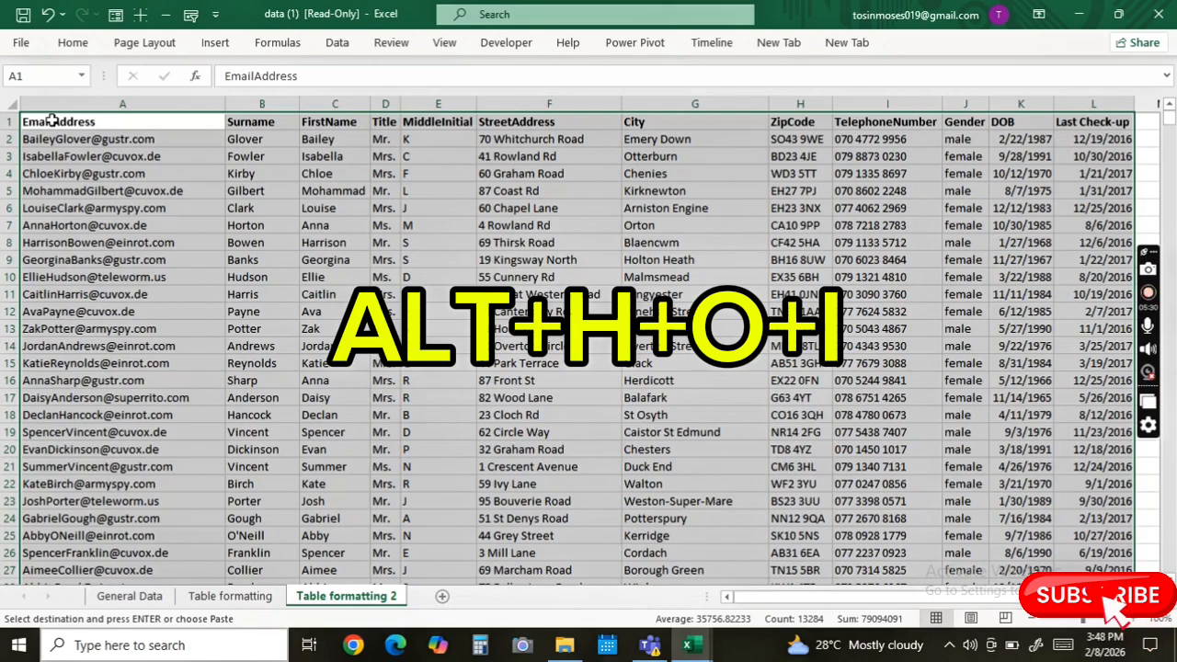
Add spaces to the headers in A1, E1, F1 and I1 so they read "Email Address", "Middle Initial", "Street Address" and "Telephone Number"
left_click(68, 122)
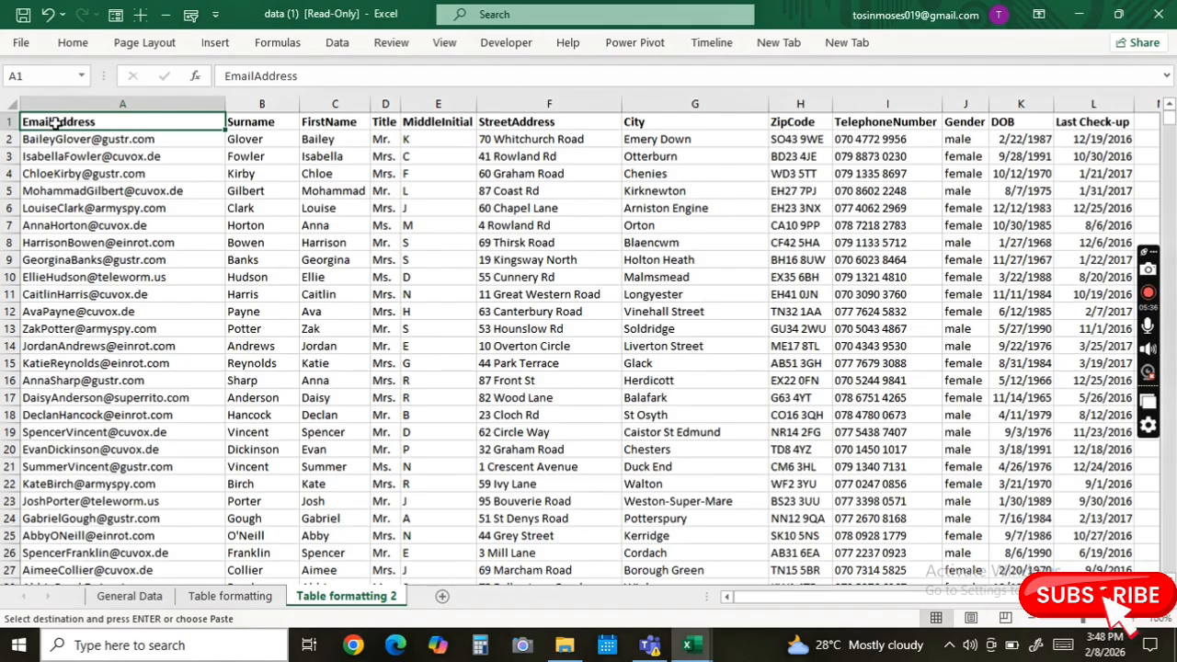
left_click(254, 79)
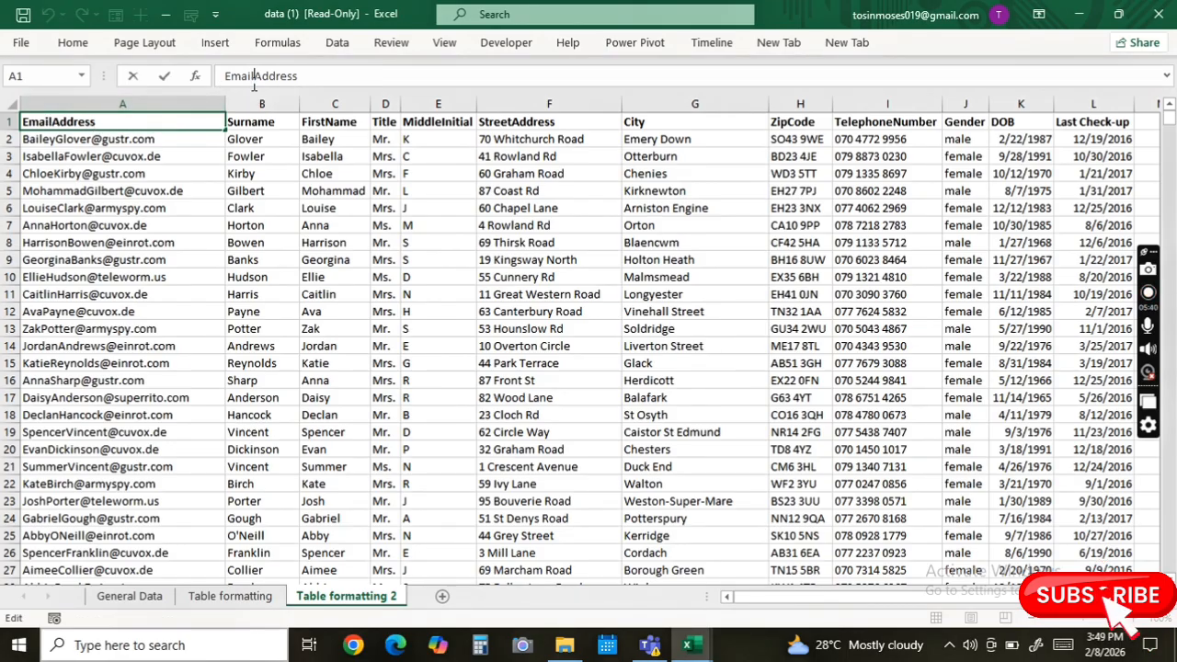
left_click(438, 121)
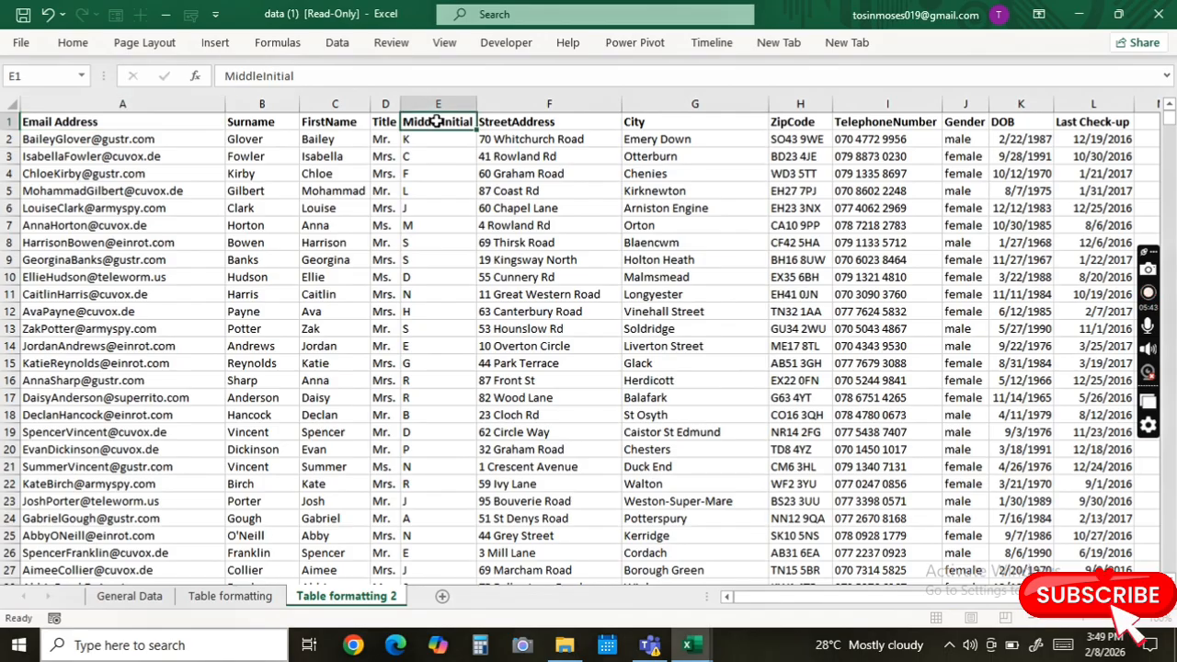
left_click(263, 76)
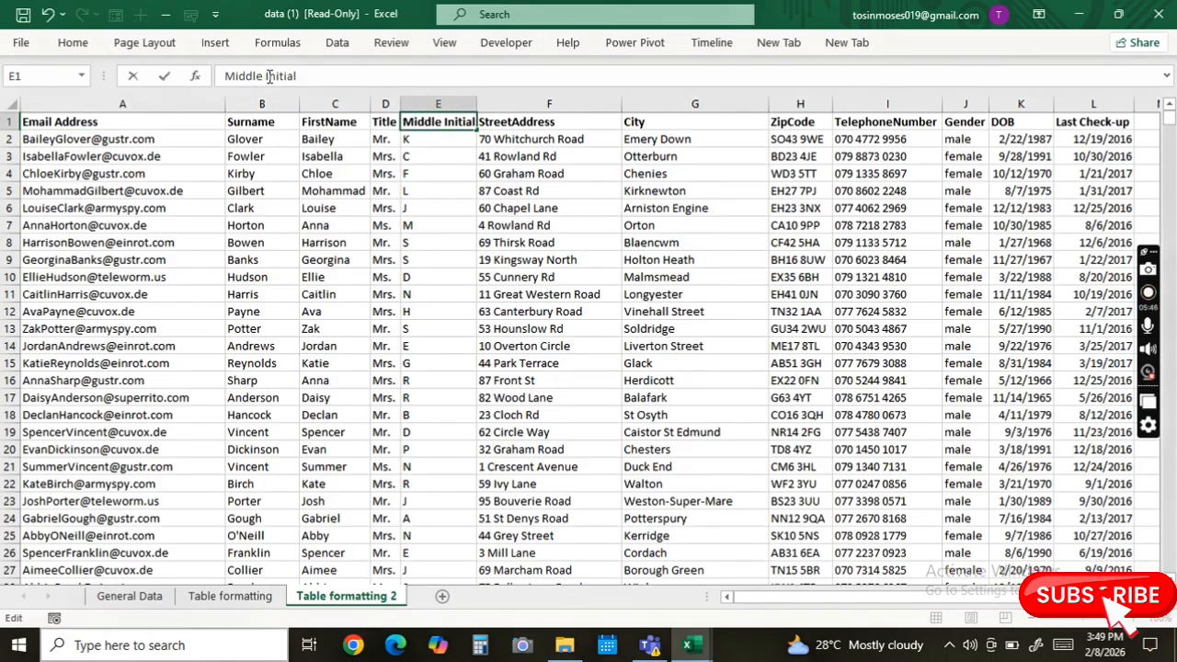
left_click(522, 125)
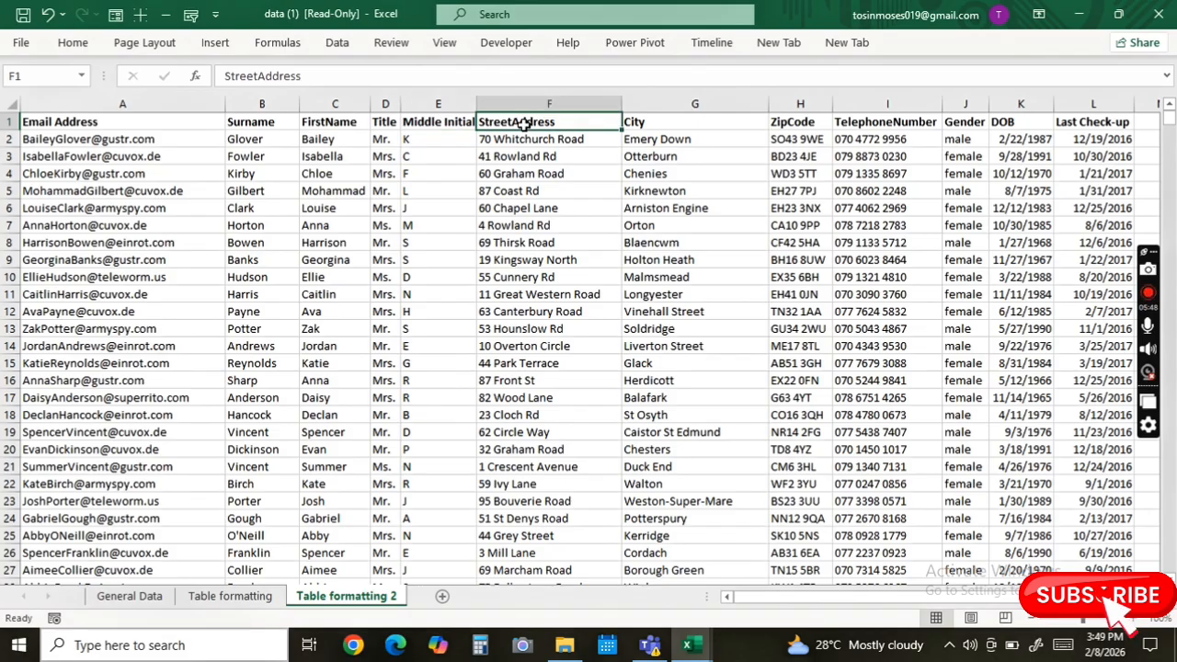
double_click(512, 121)
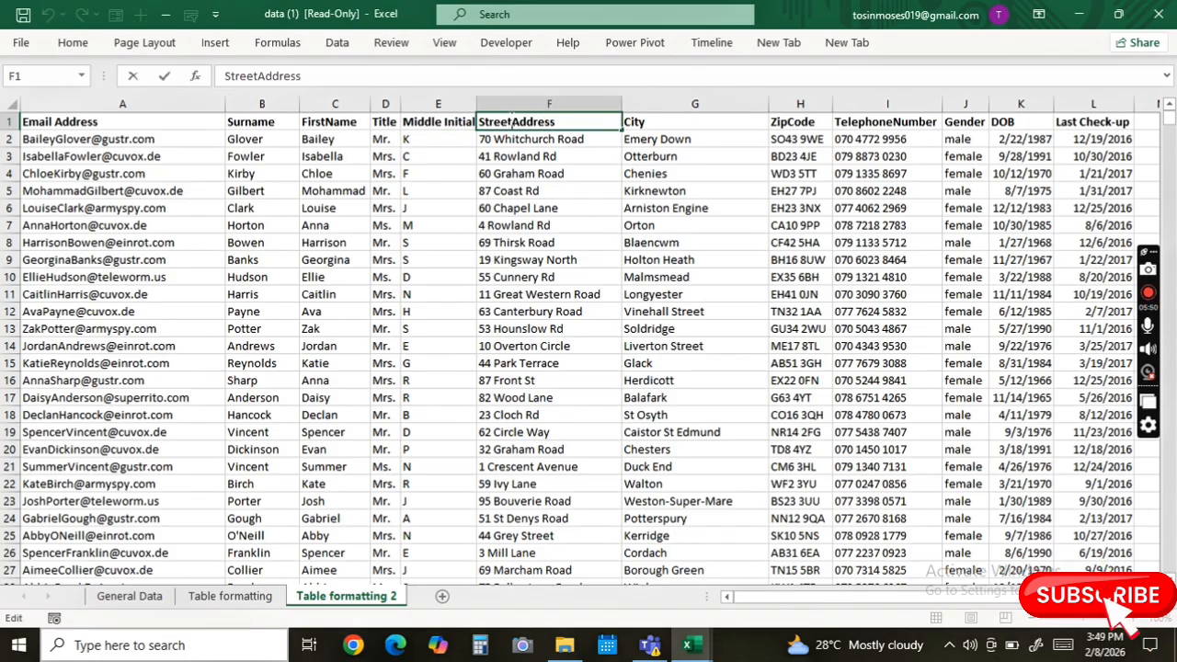
key("Return")
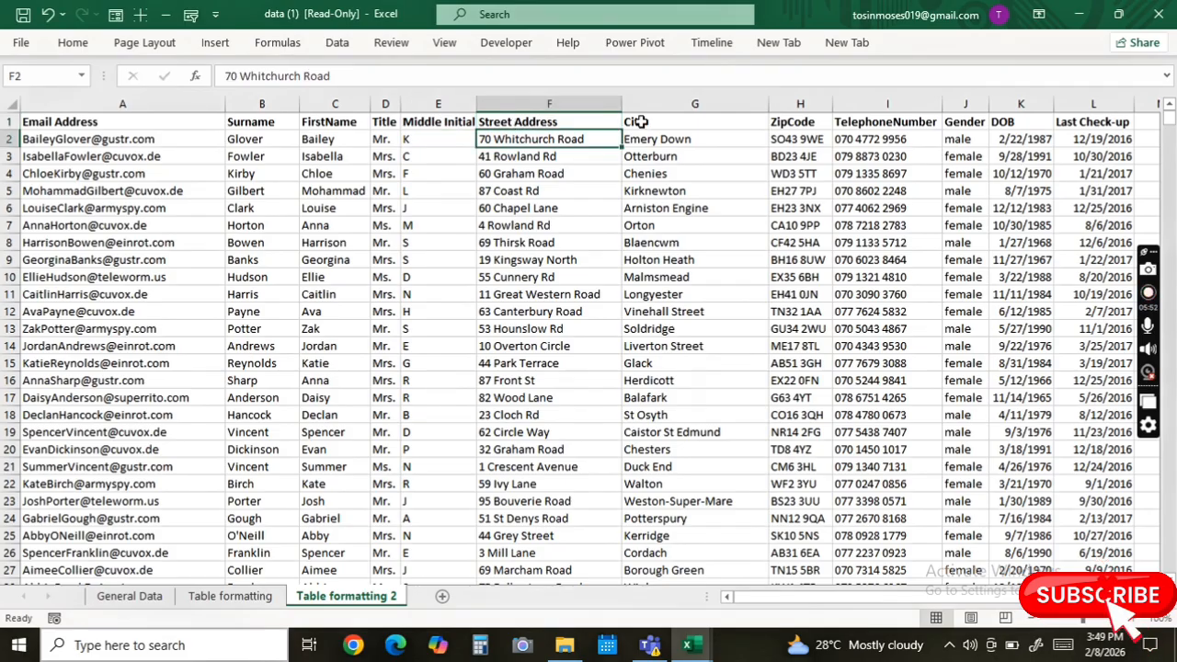
double_click(891, 122)
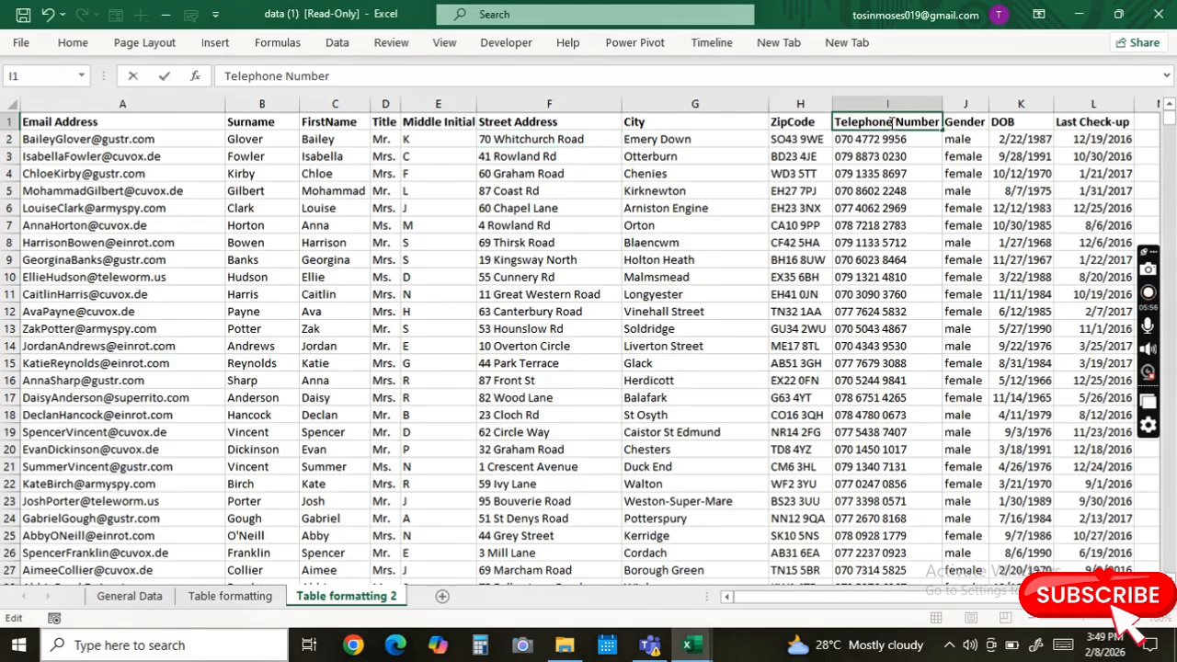
key("Return")
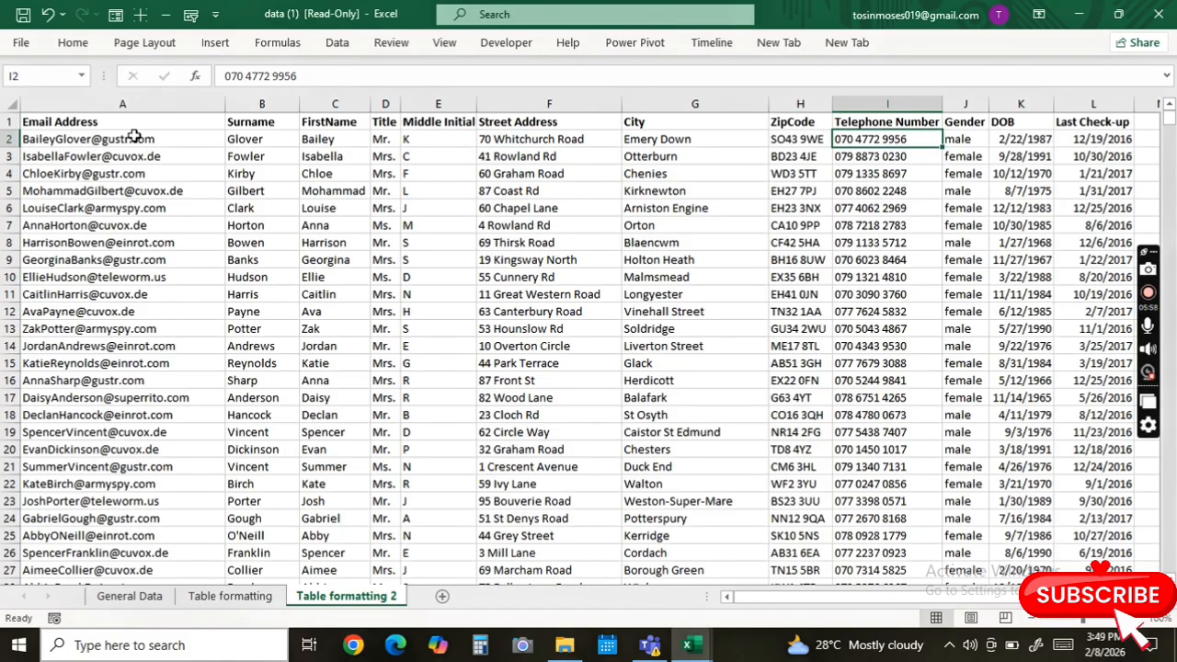
Format the range A1:L1107 as a table with headers, using the blue Light style with a solid header row
left_click(96, 127)
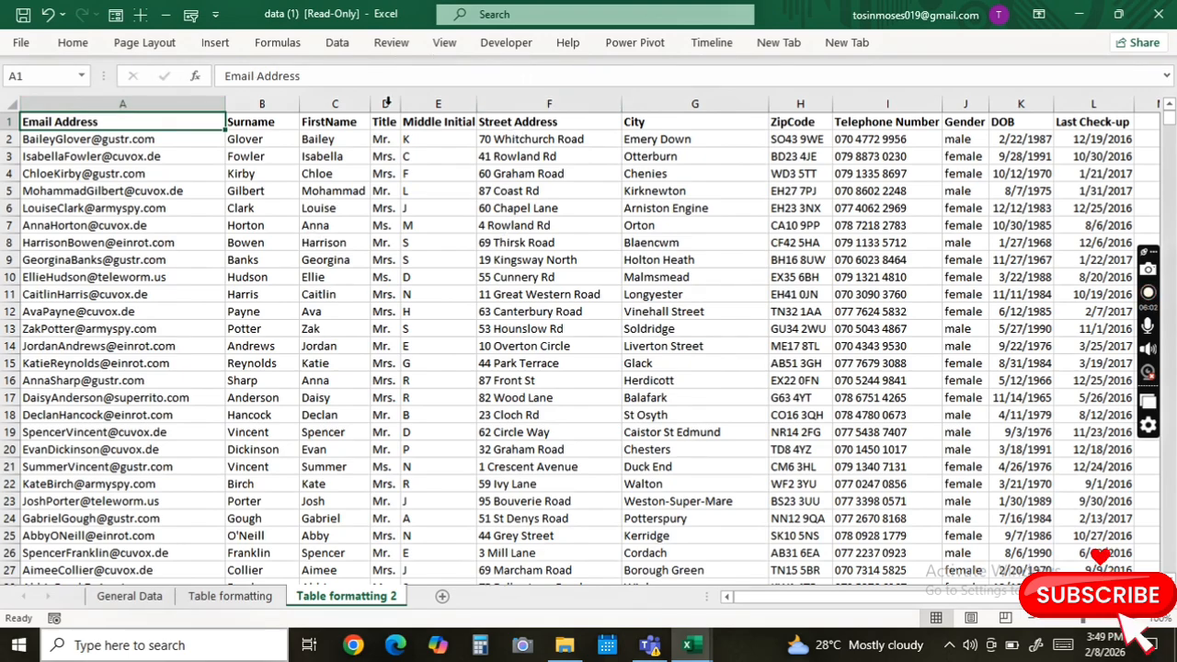
left_click(445, 43)
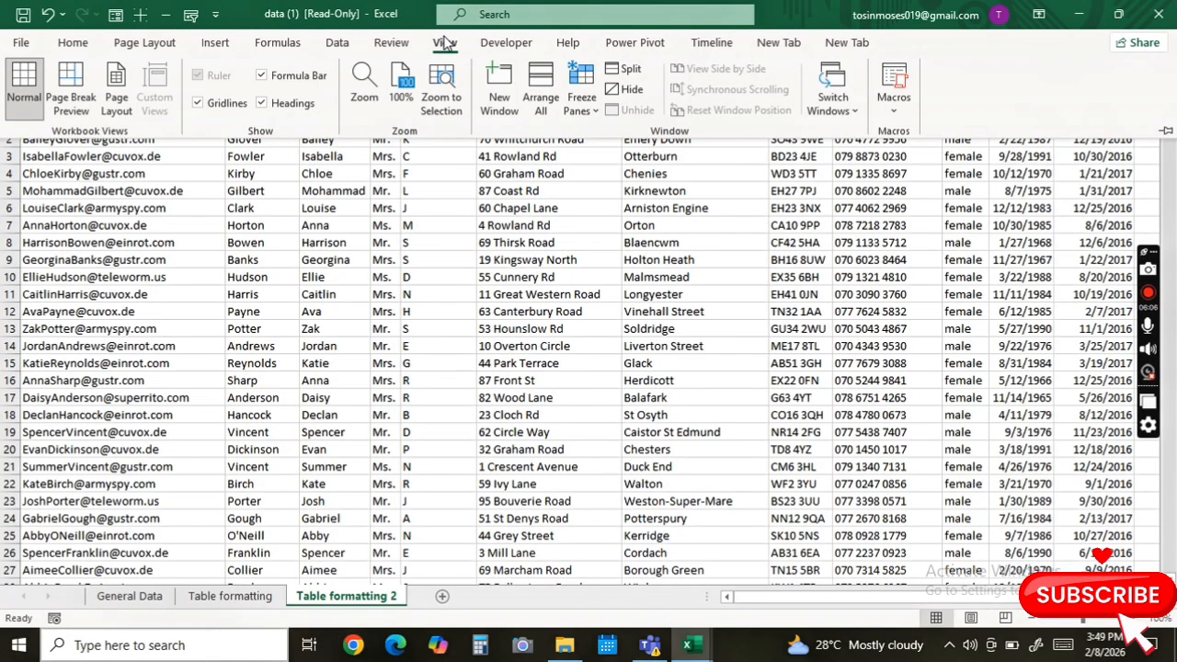
left_click(78, 48)
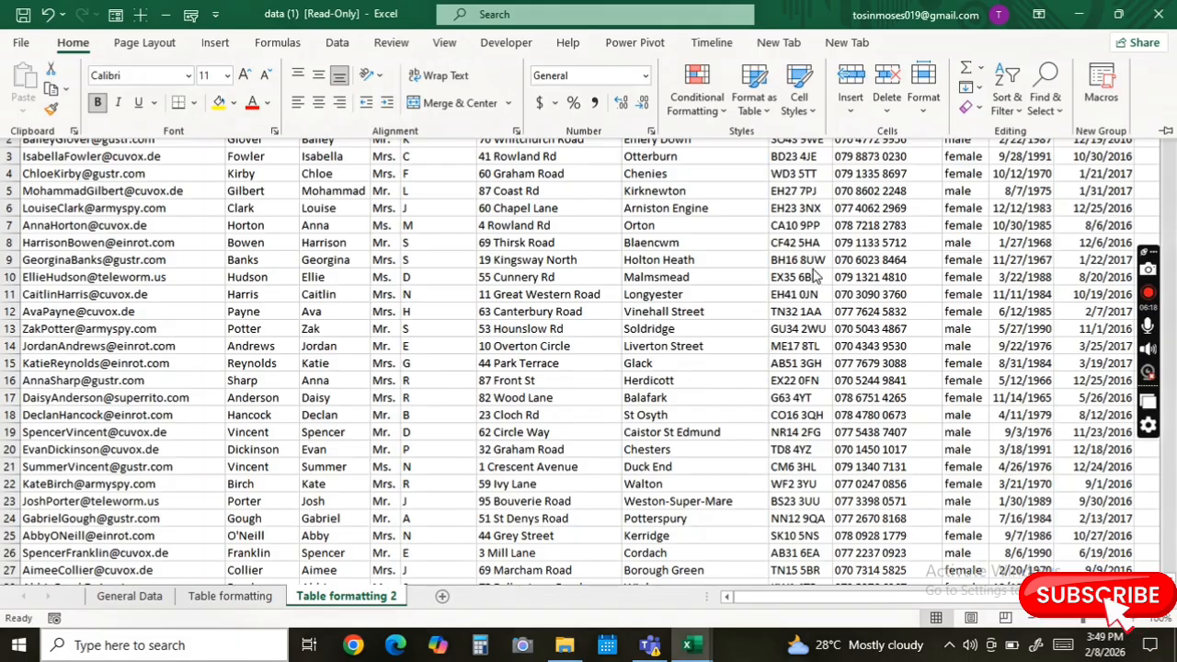
left_click(184, 144)
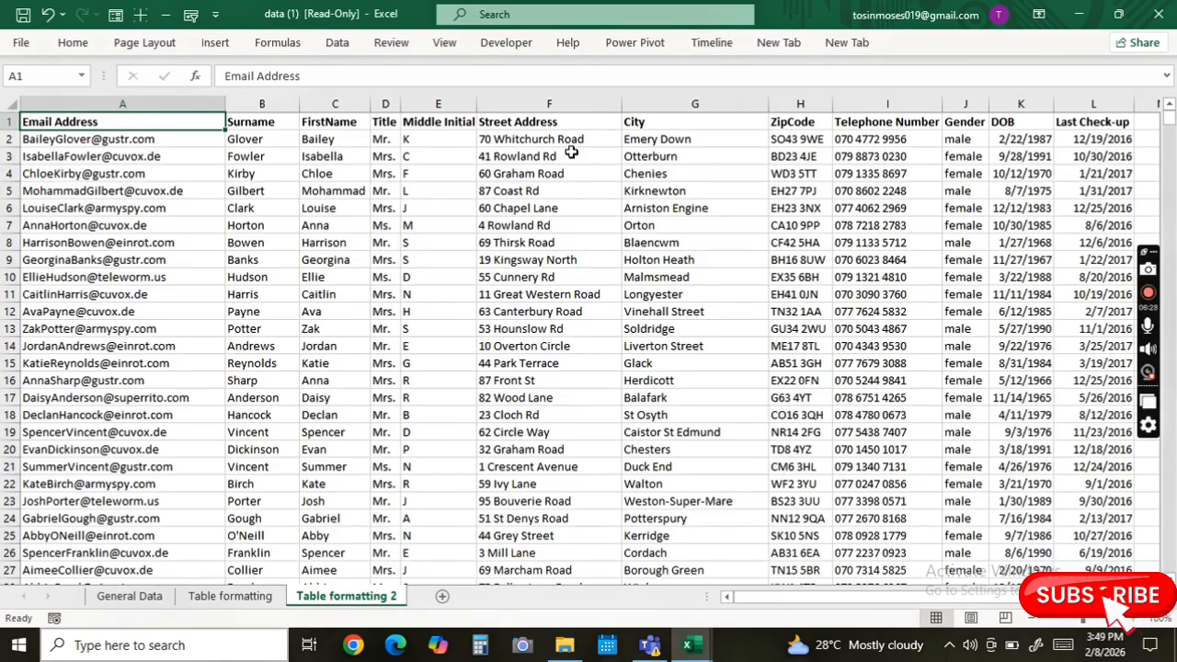
left_click(77, 46)
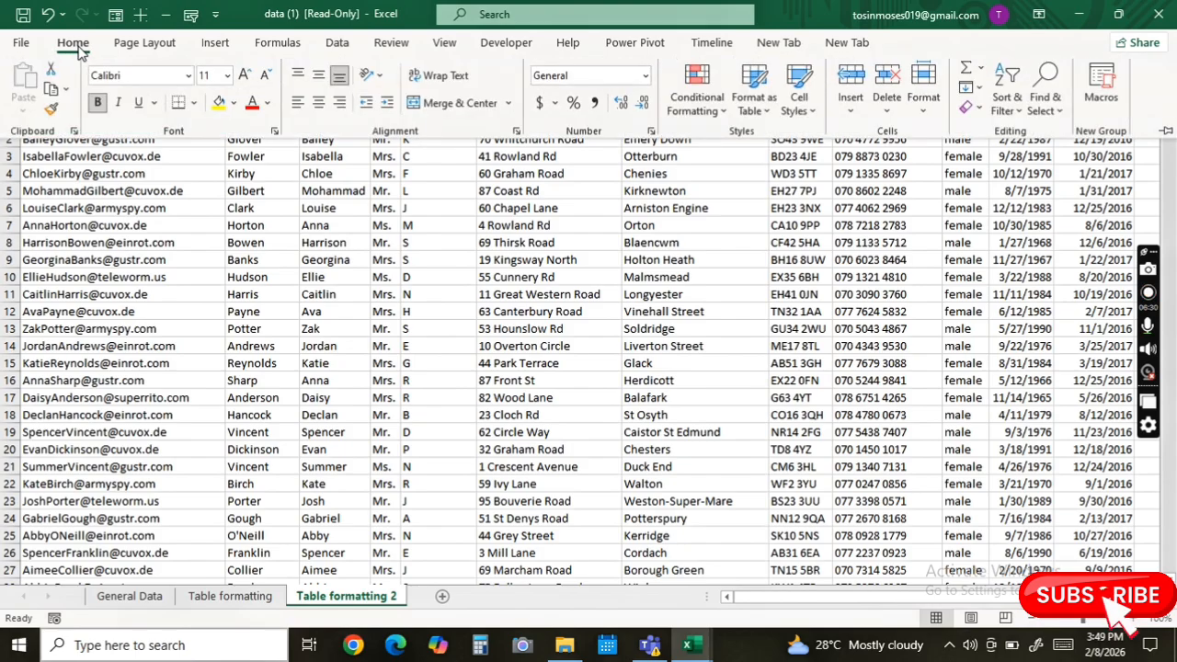
left_click(769, 113)
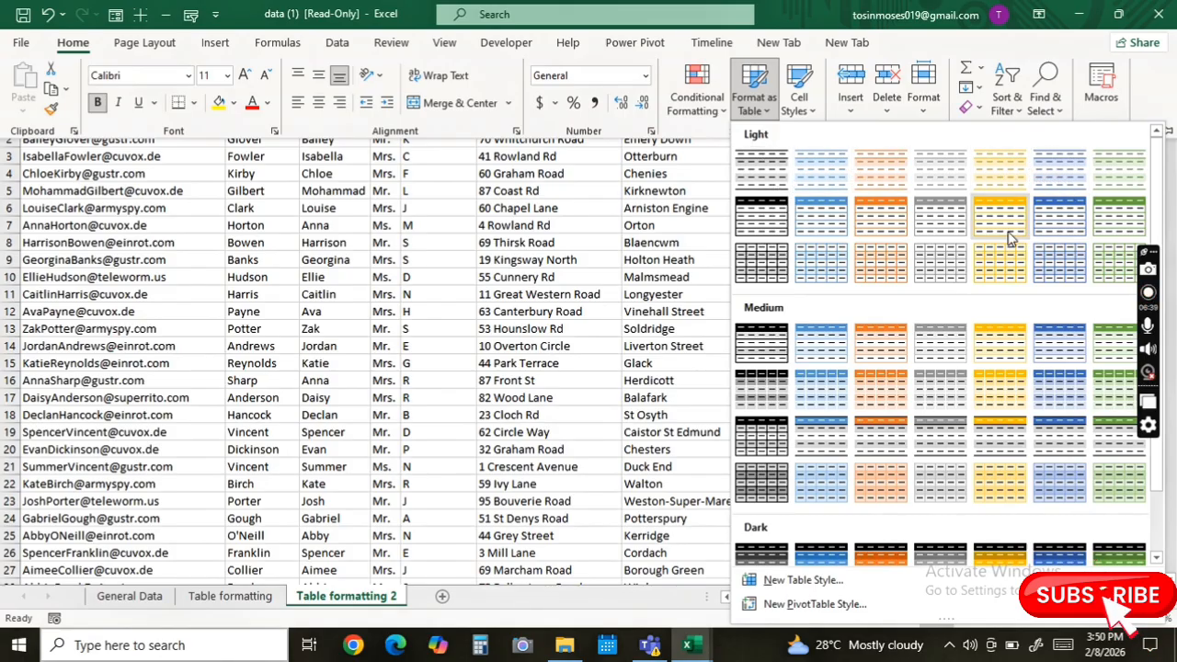
left_click(1058, 232)
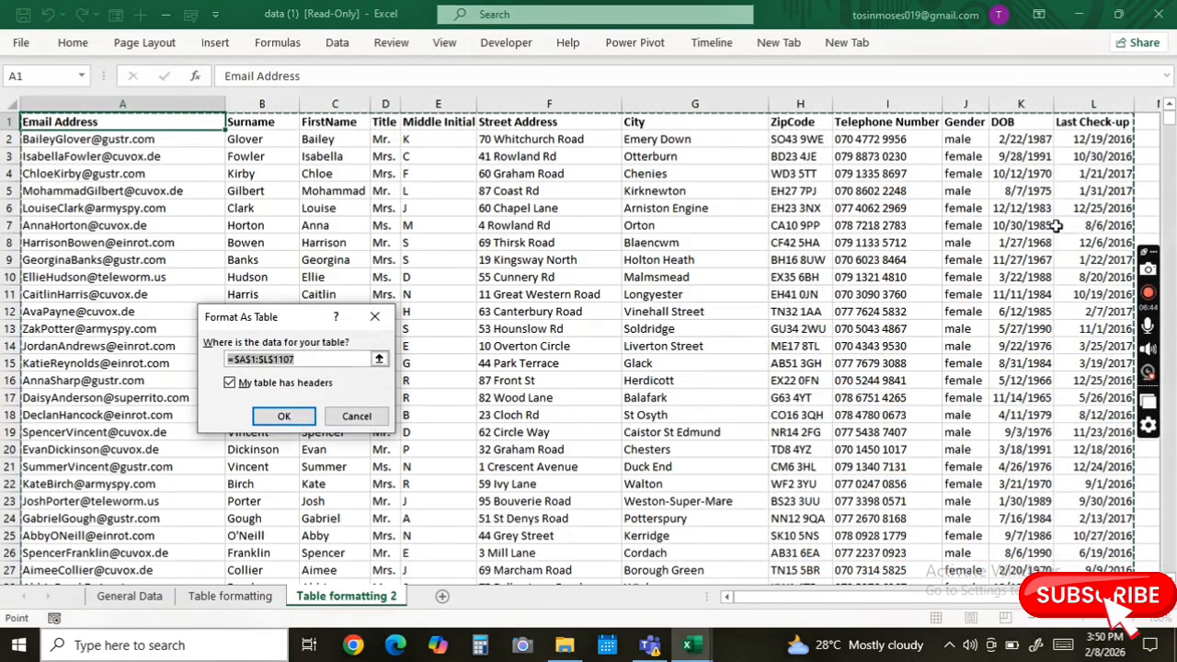
left_click(281, 416)
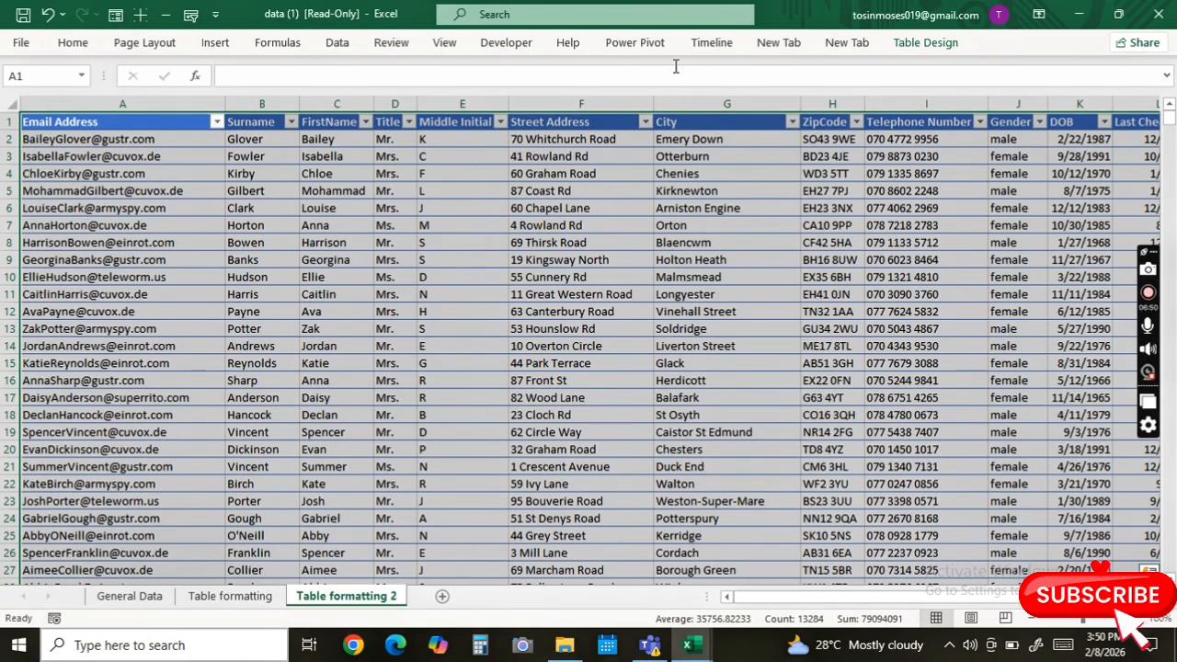
Change the table on Table formatting 2 to the gold style in the first row of the Medium styles
left_click(76, 44)
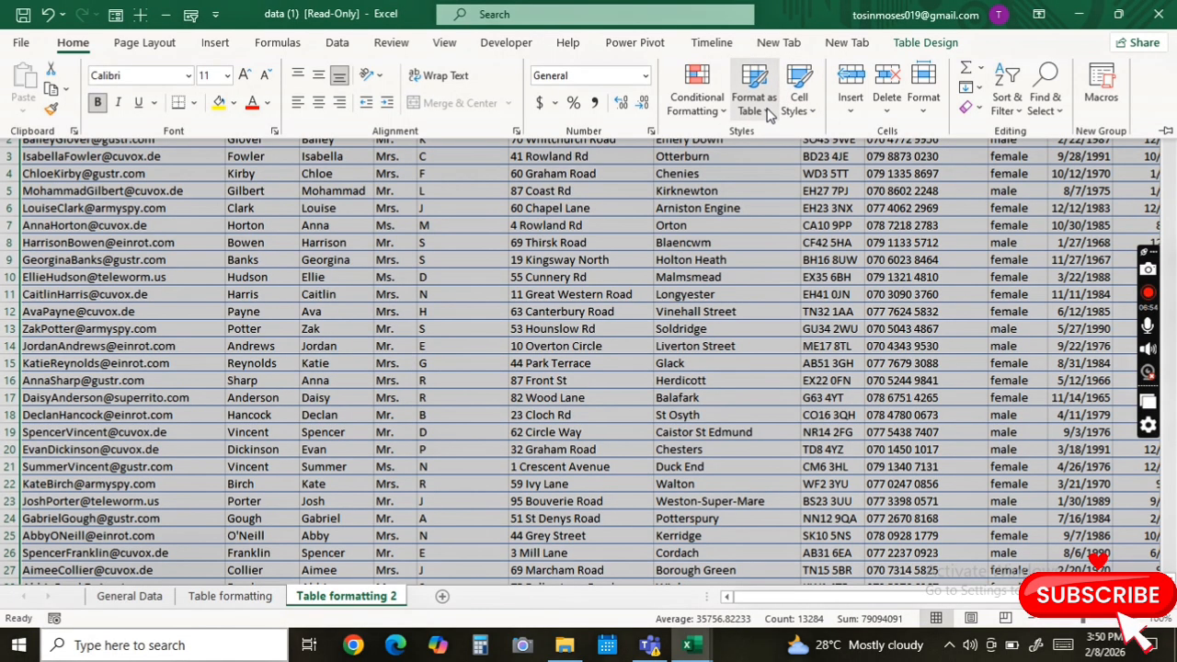
left_click(769, 109)
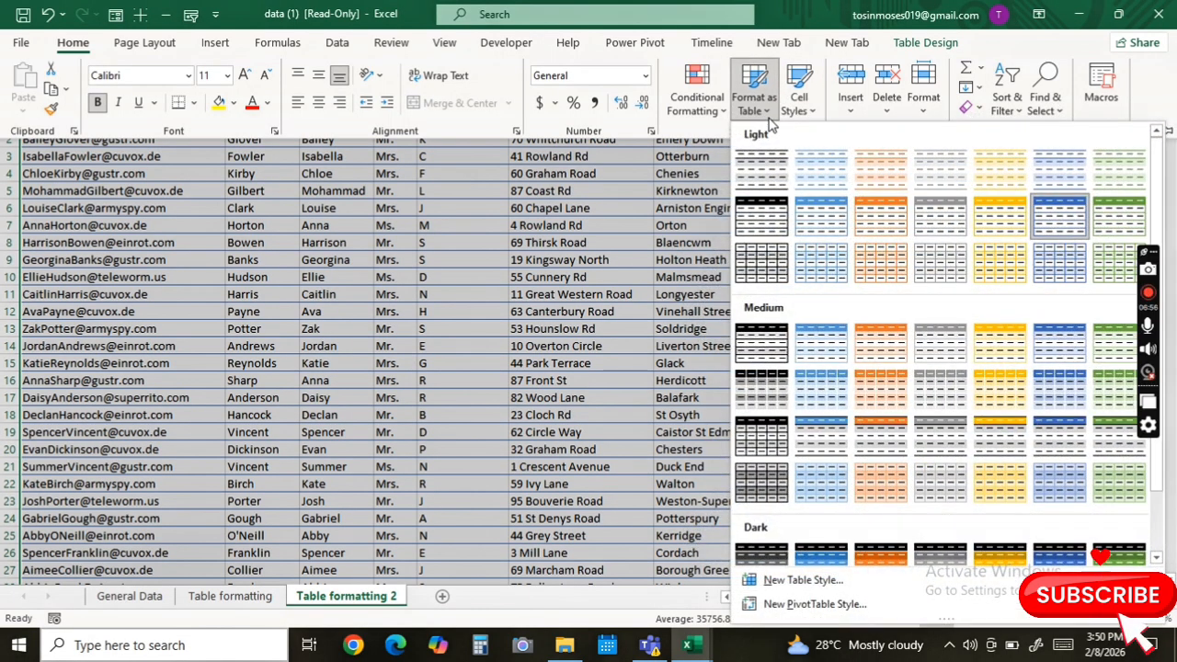
left_click(1004, 342)
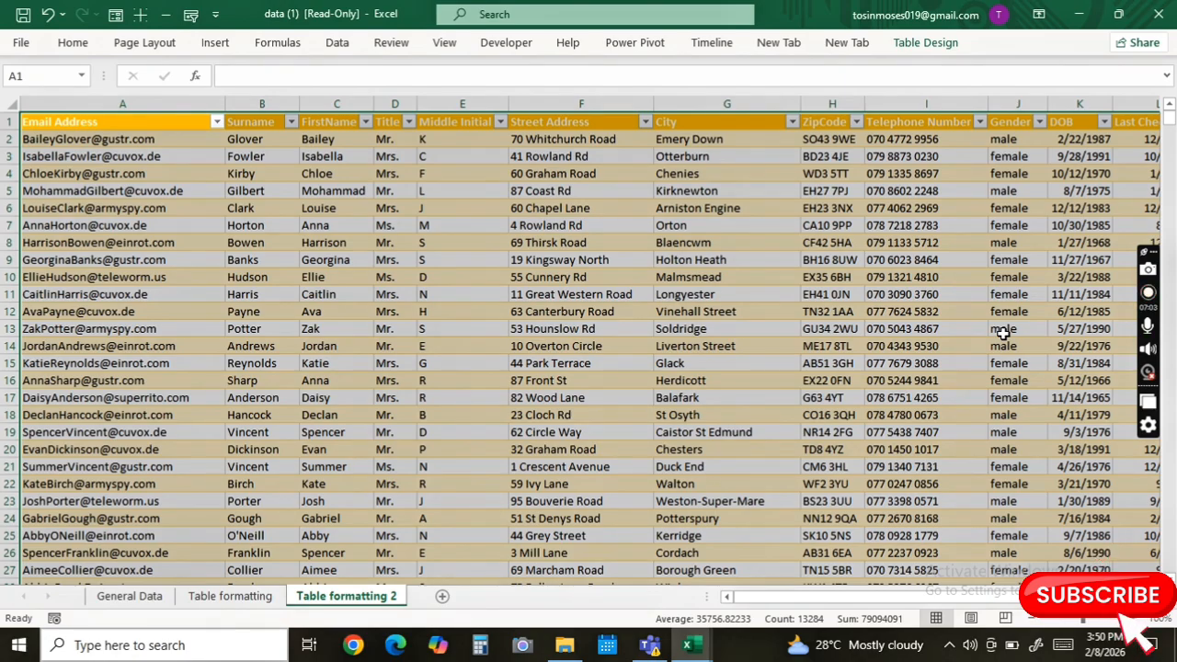
Widen the Surname column of the table on the Table formatting sheet slightly
left_click(241, 595)
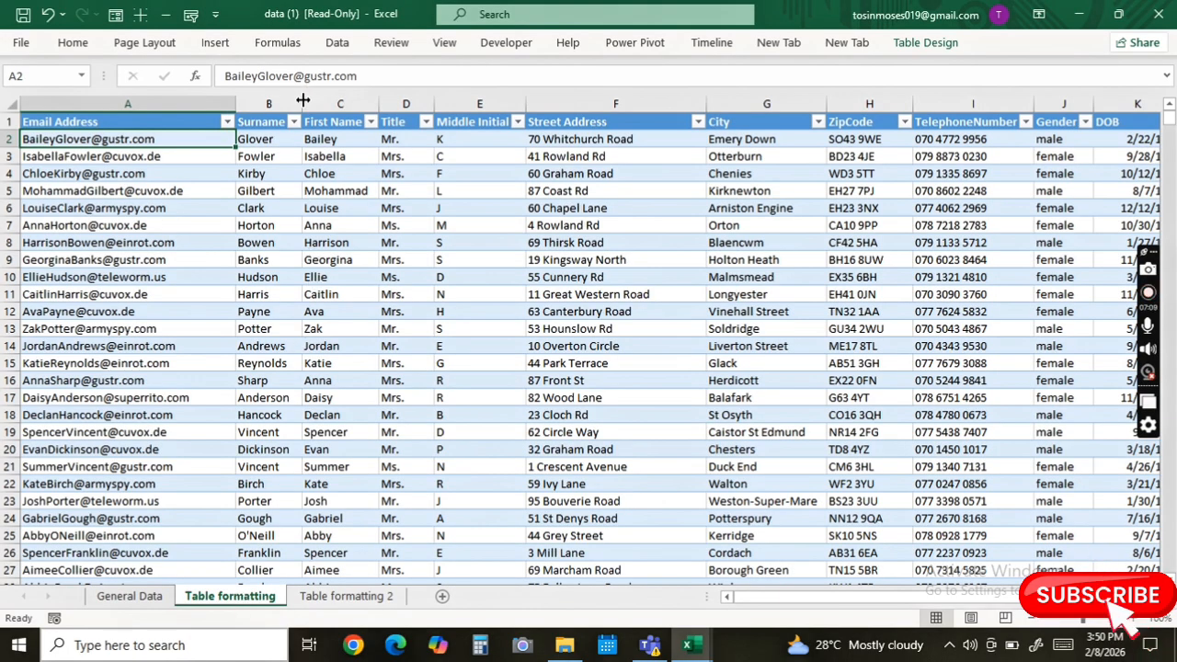
left_click_drag(300, 100, 311, 100)
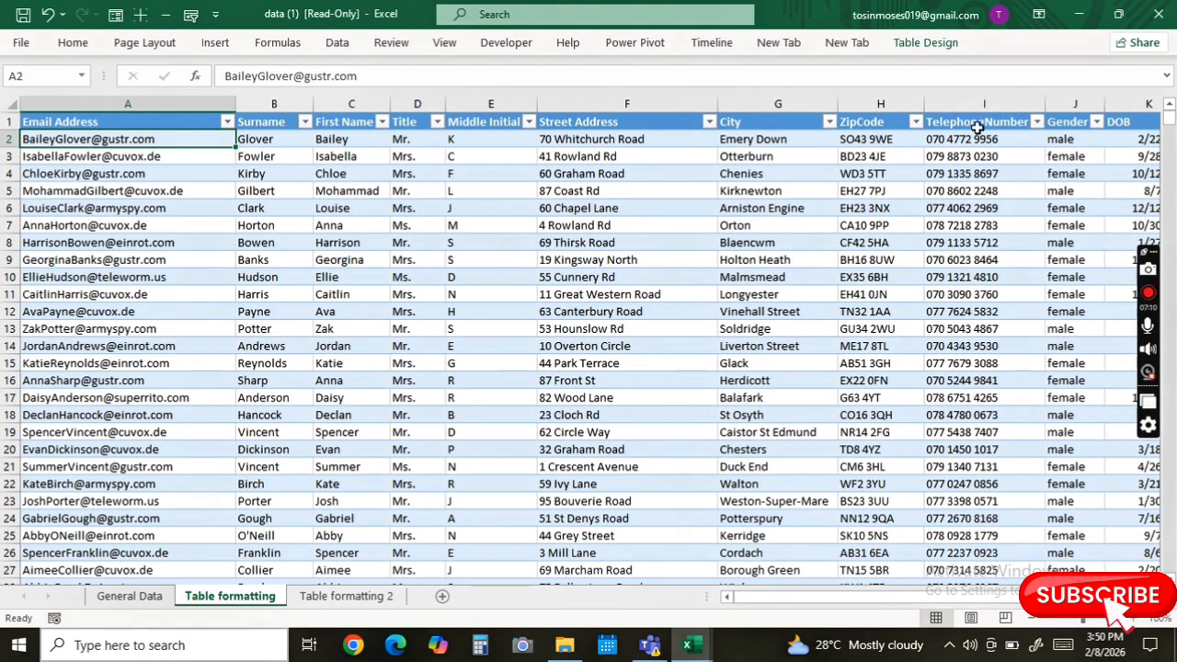
left_click(983, 122)
double_click(984, 122)
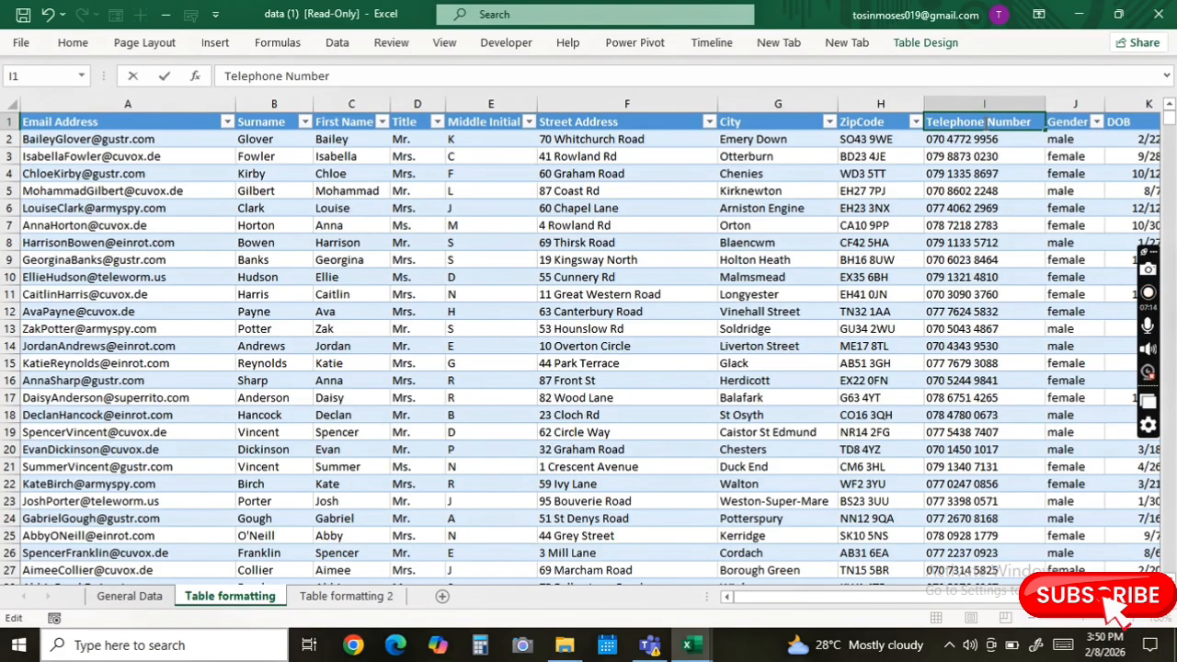
key("Return")
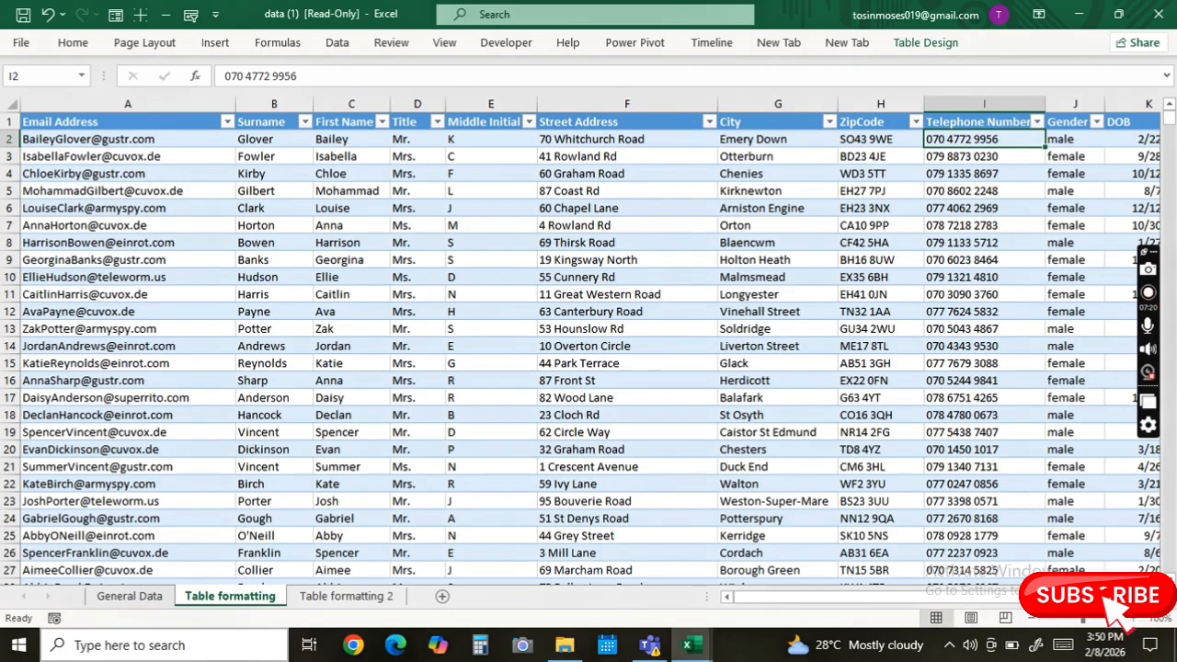
Add the note "freeze pan" in cell N3, below the "Create table" note beside the table
scroll(589, 350, "right", 3)
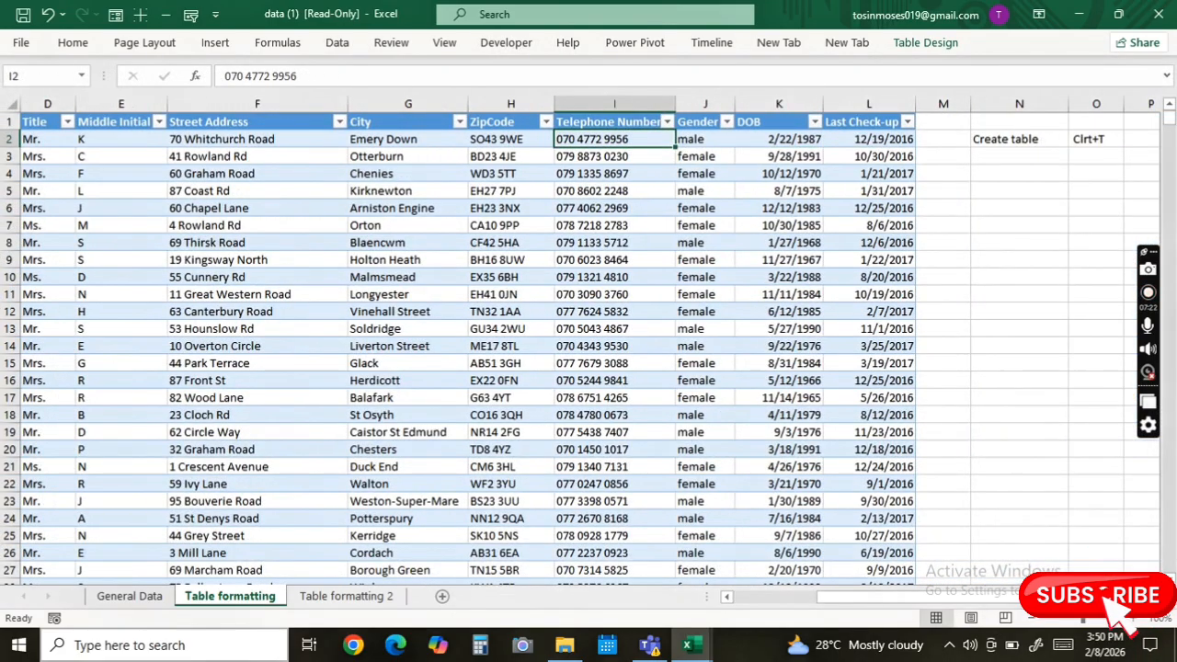
left_click(983, 184)
left_click(980, 158)
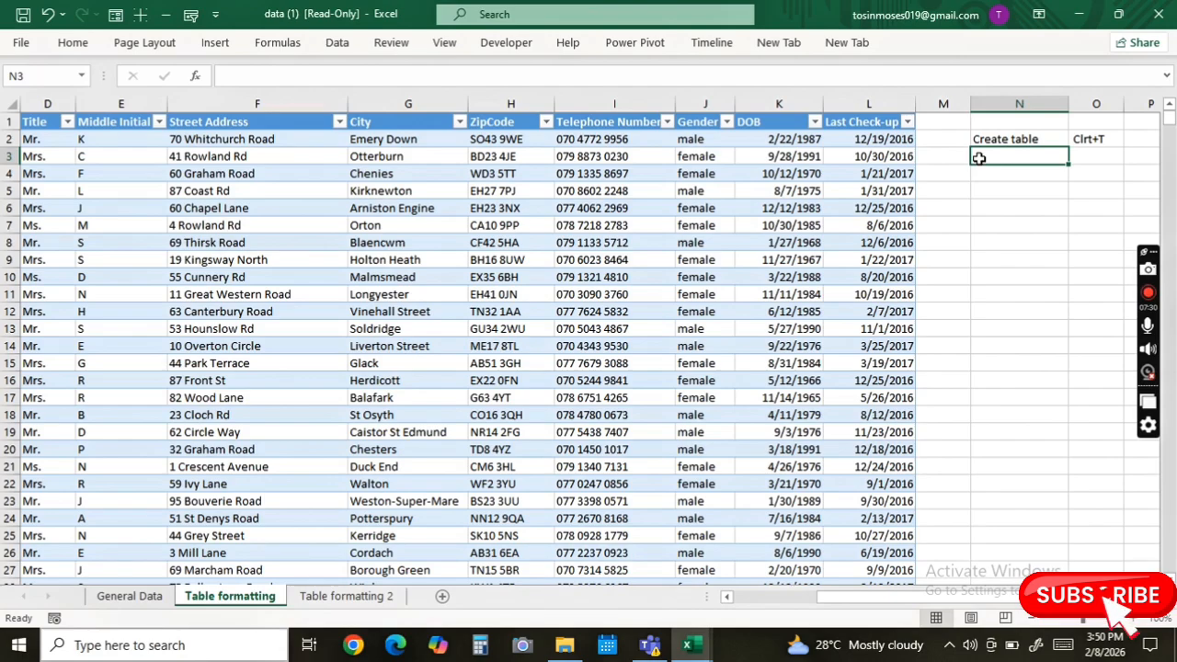
type("f")
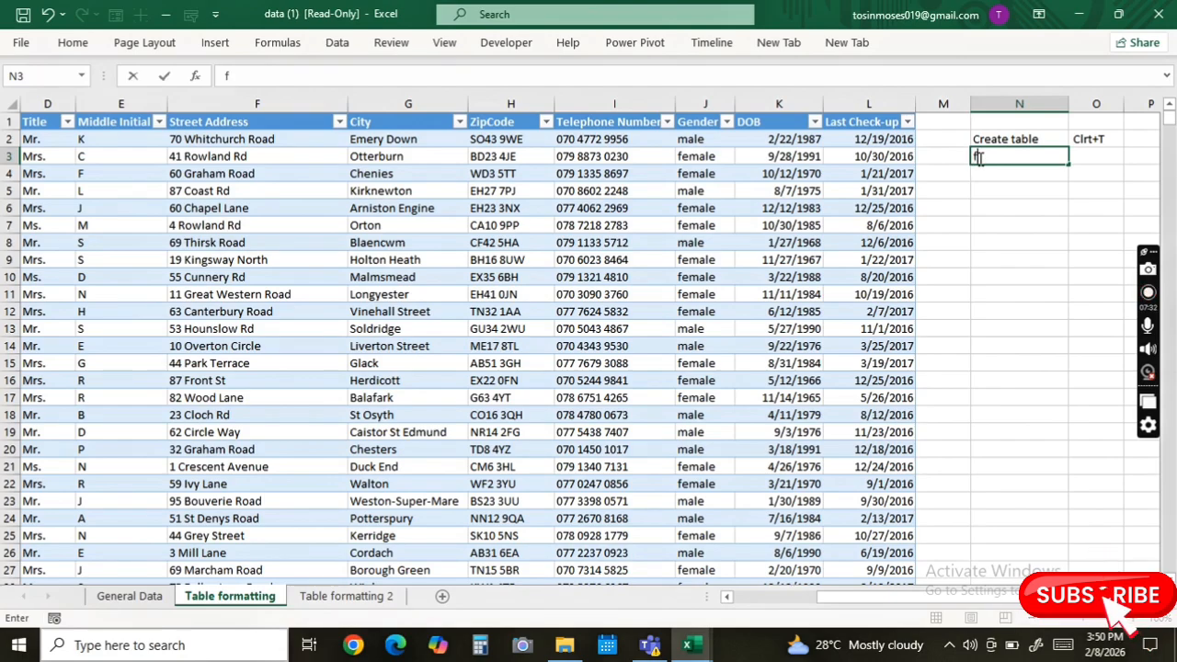
type("i")
type("re")
type("e")
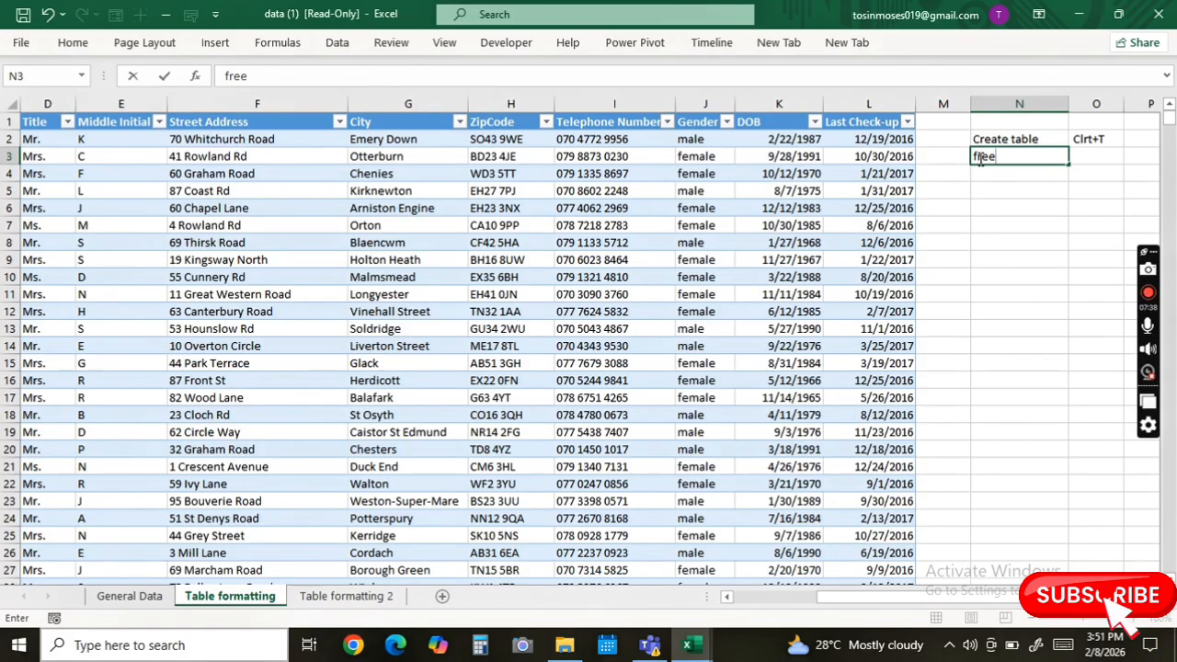
type("ze")
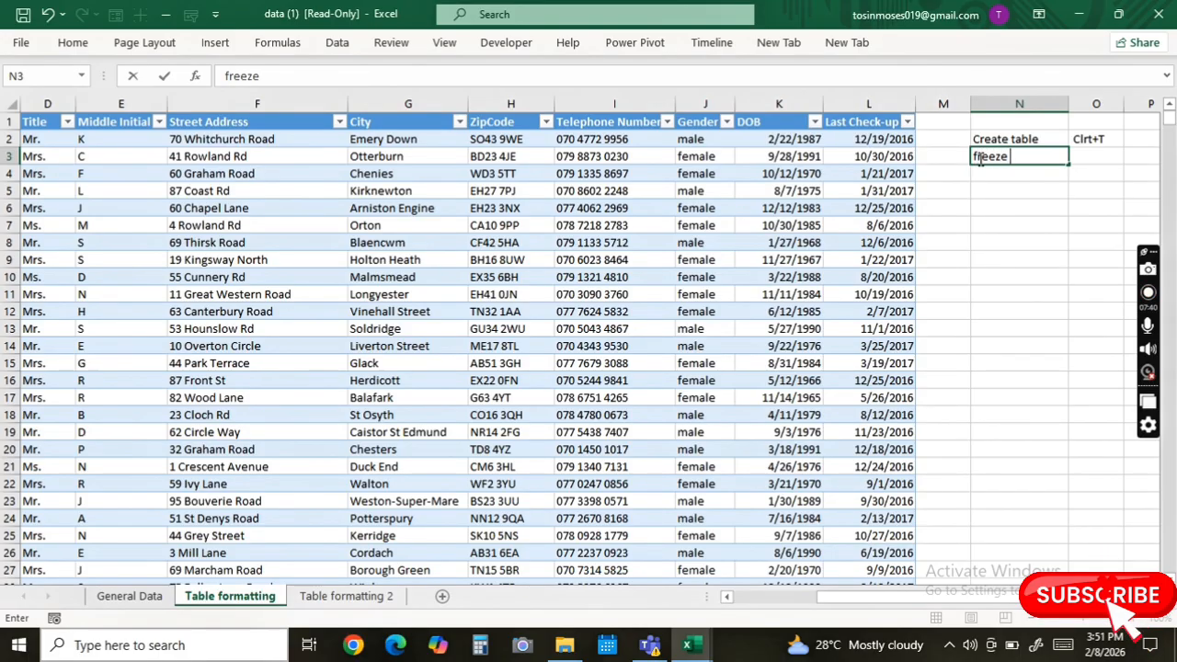
type(" pan")
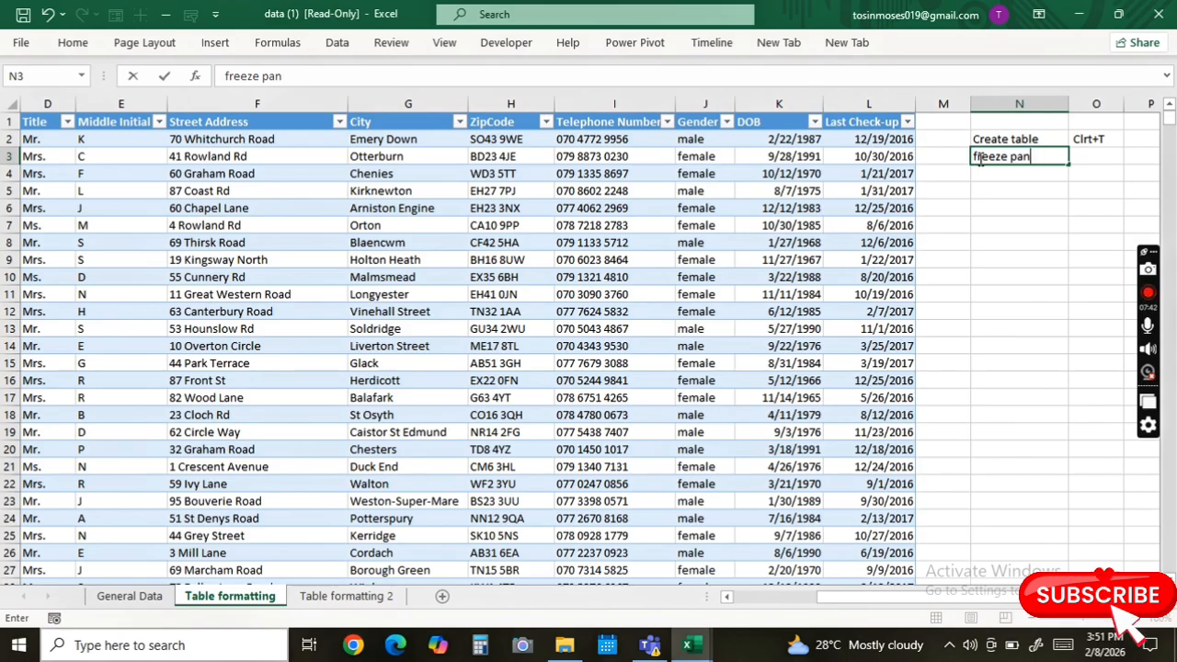
key("Return")
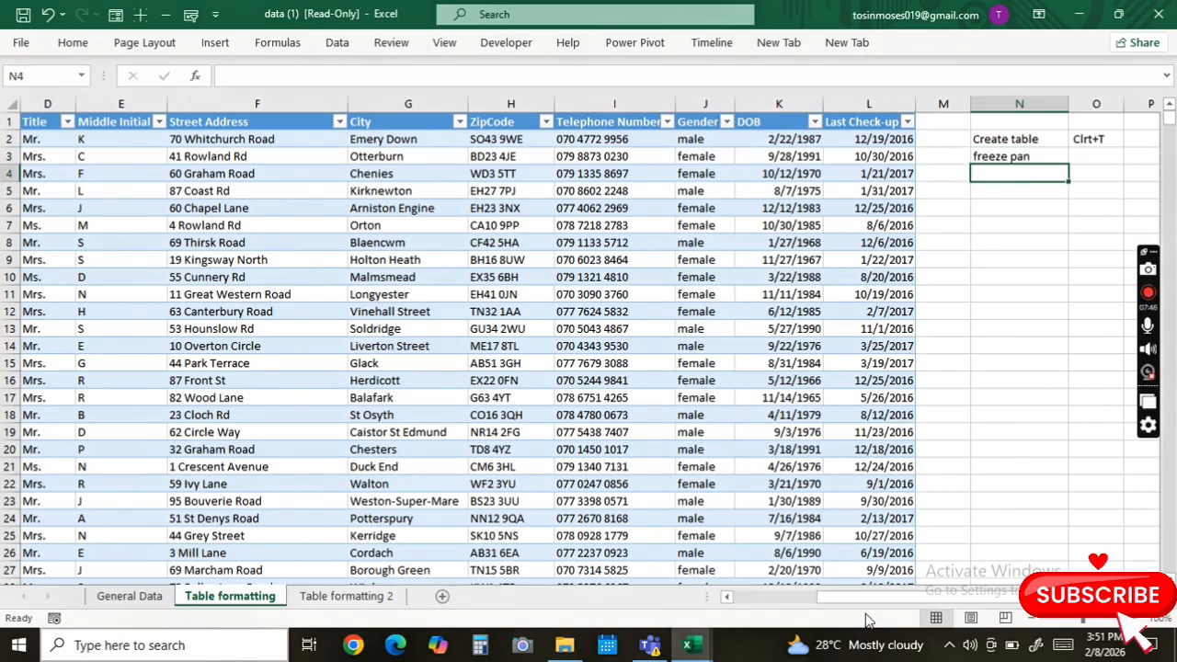
Select the table's header row on the Table formatting sheet and open the Freeze Panes options
left_click_drag(851, 598, 673, 594)
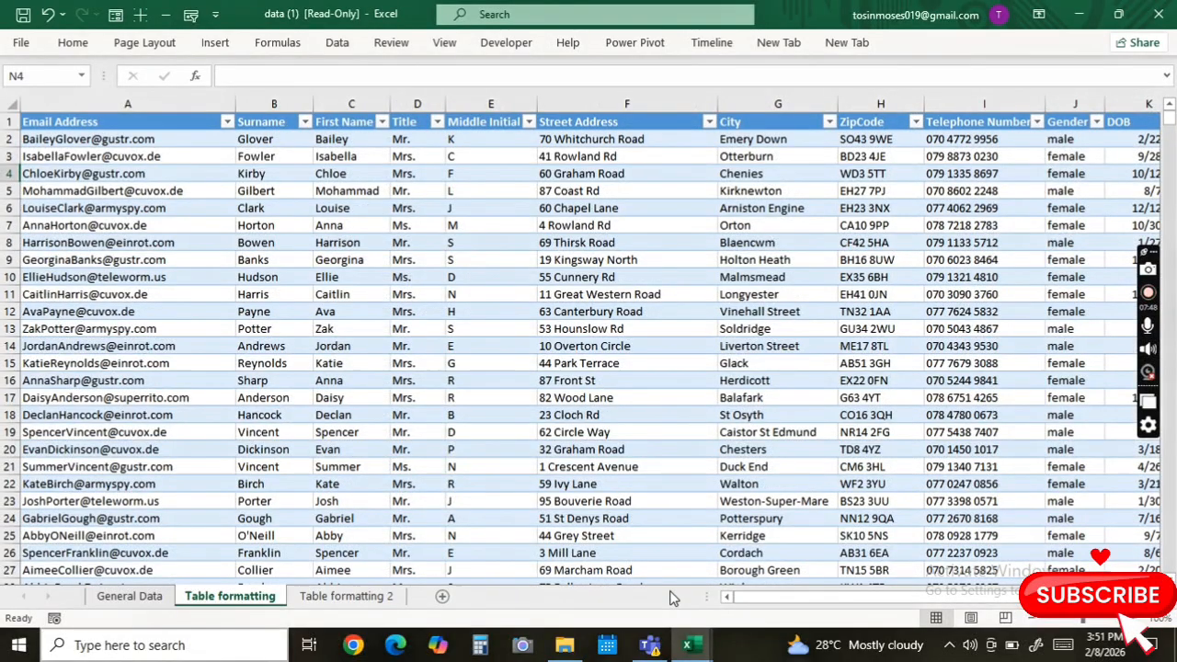
left_click(30, 122)
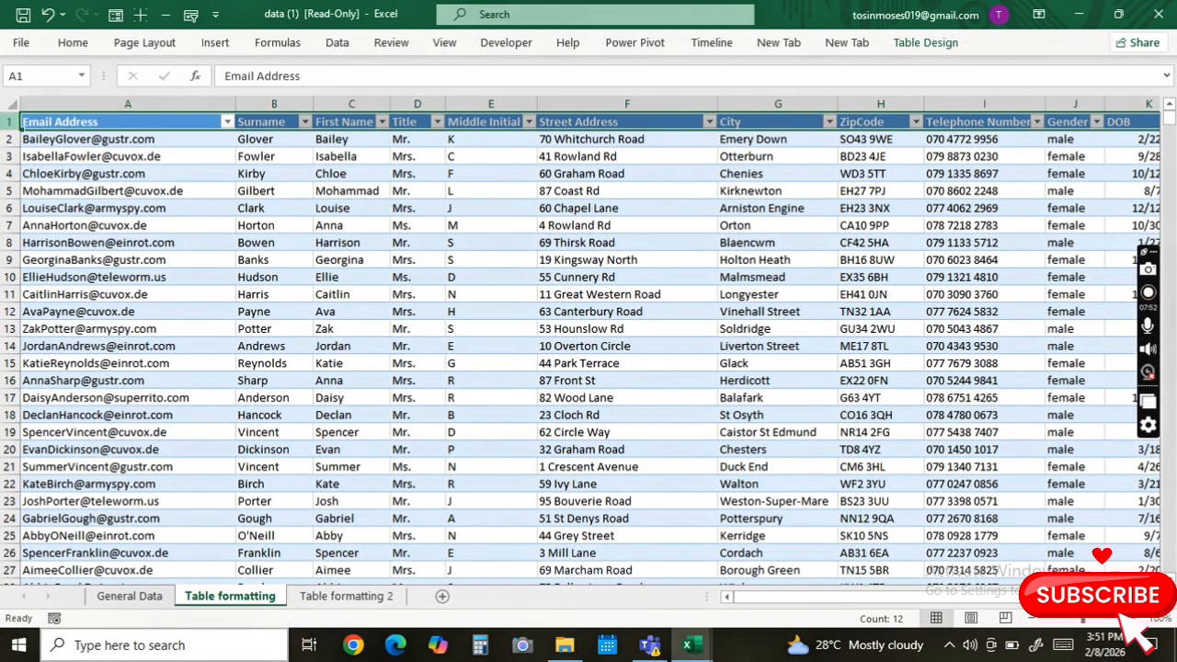
left_click(444, 43)
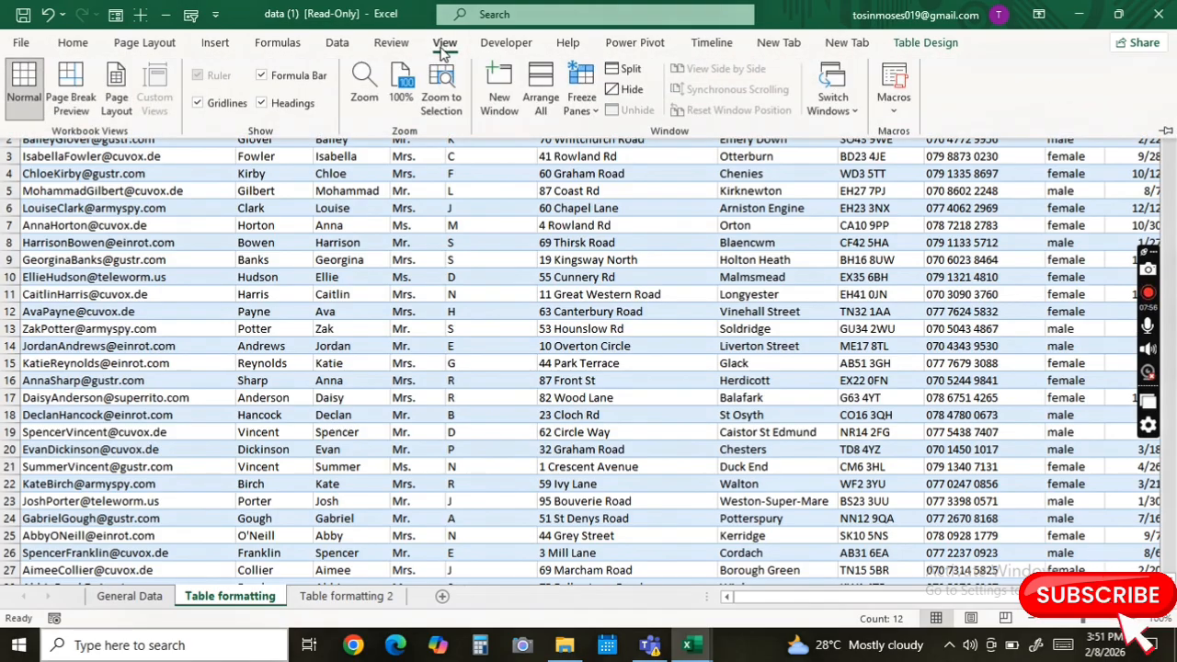
left_click(597, 110)
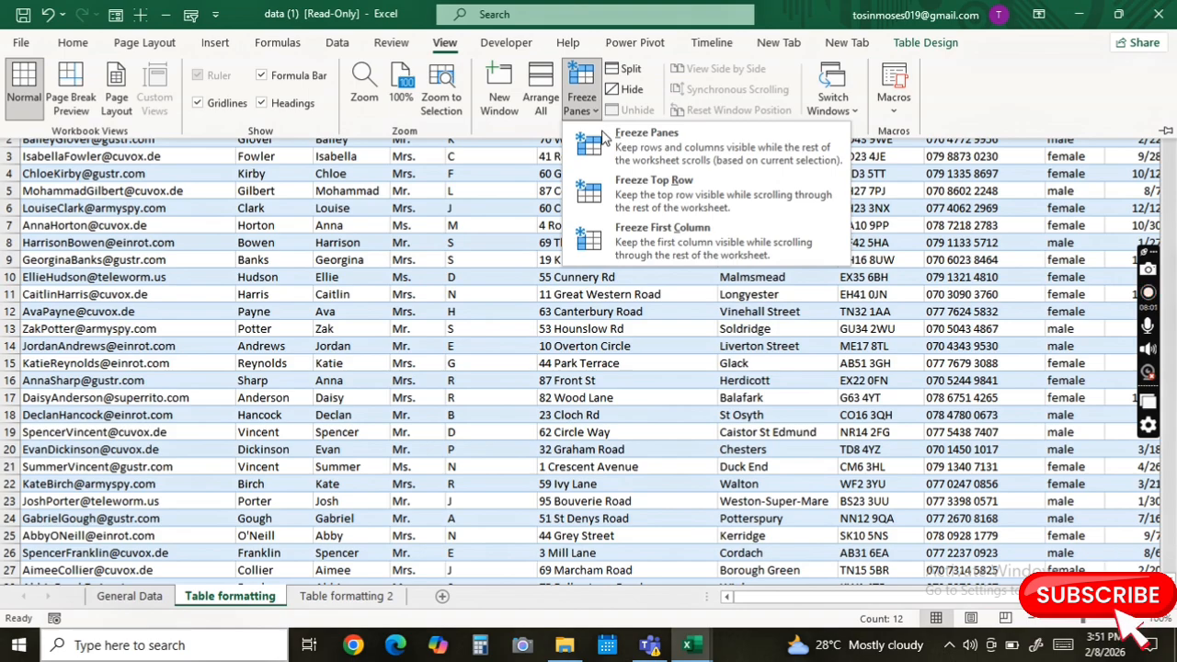